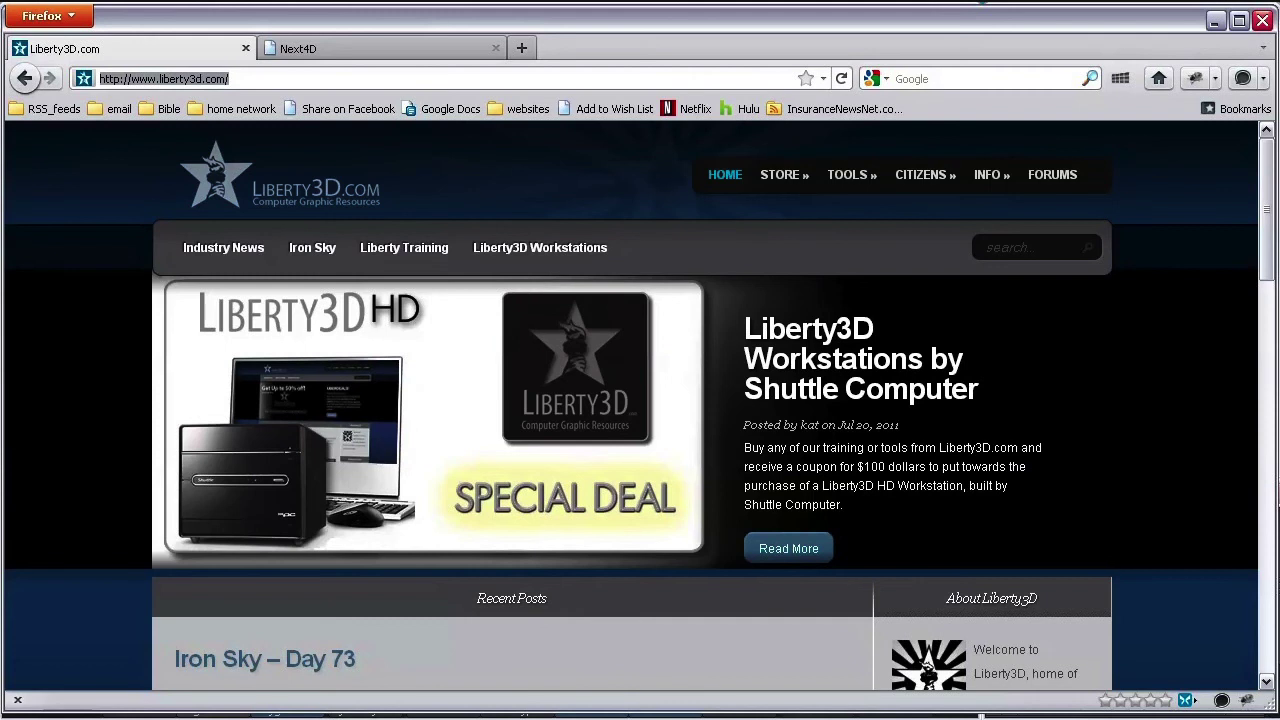
Step: Switch to the Next4D site and open its Rope Editor Plus gallery
{"action": "left_click", "coordinate": [421, 45]}
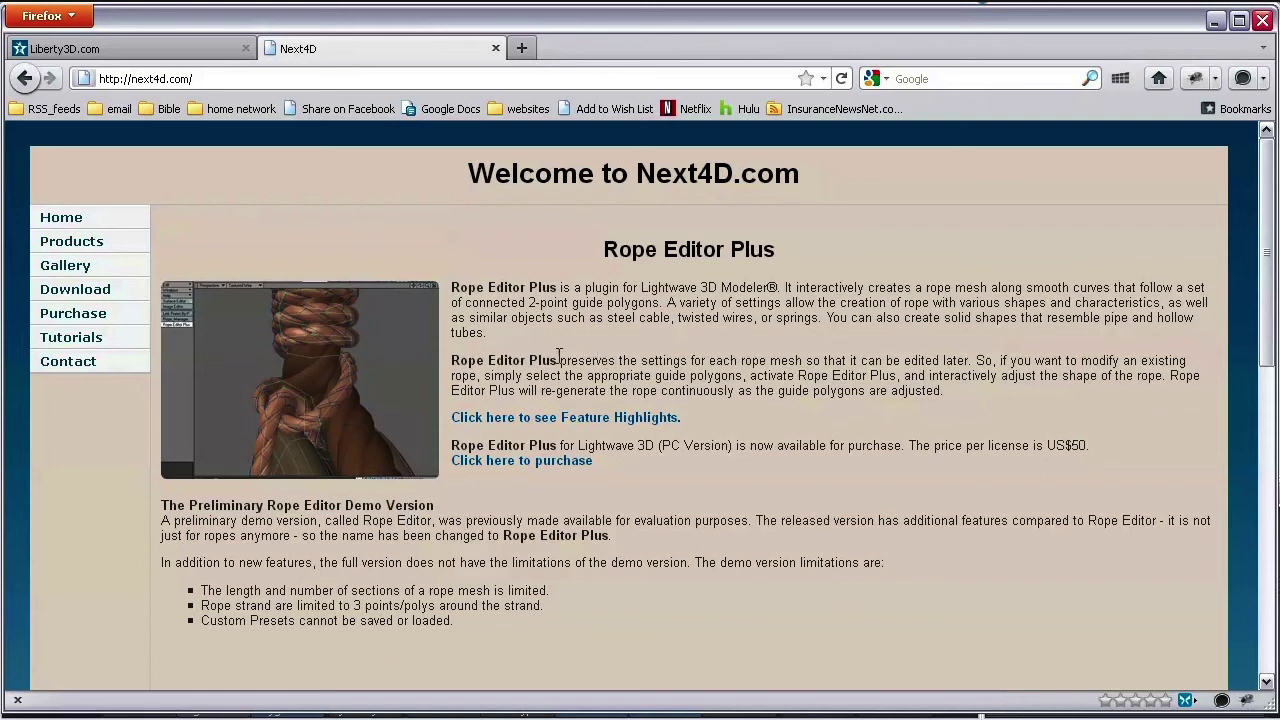
{"action": "key", "text": "alt"}
{"action": "mouse_move", "coordinate": [1264, 347]}
{"action": "left_mouse_down"}
{"action": "mouse_move", "coordinate": [1264, 364]}
{"action": "mouse_move", "coordinate": [1262, 328]}
{"action": "left_mouse_up"}
{"action": "left_click", "coordinate": [88, 274]}
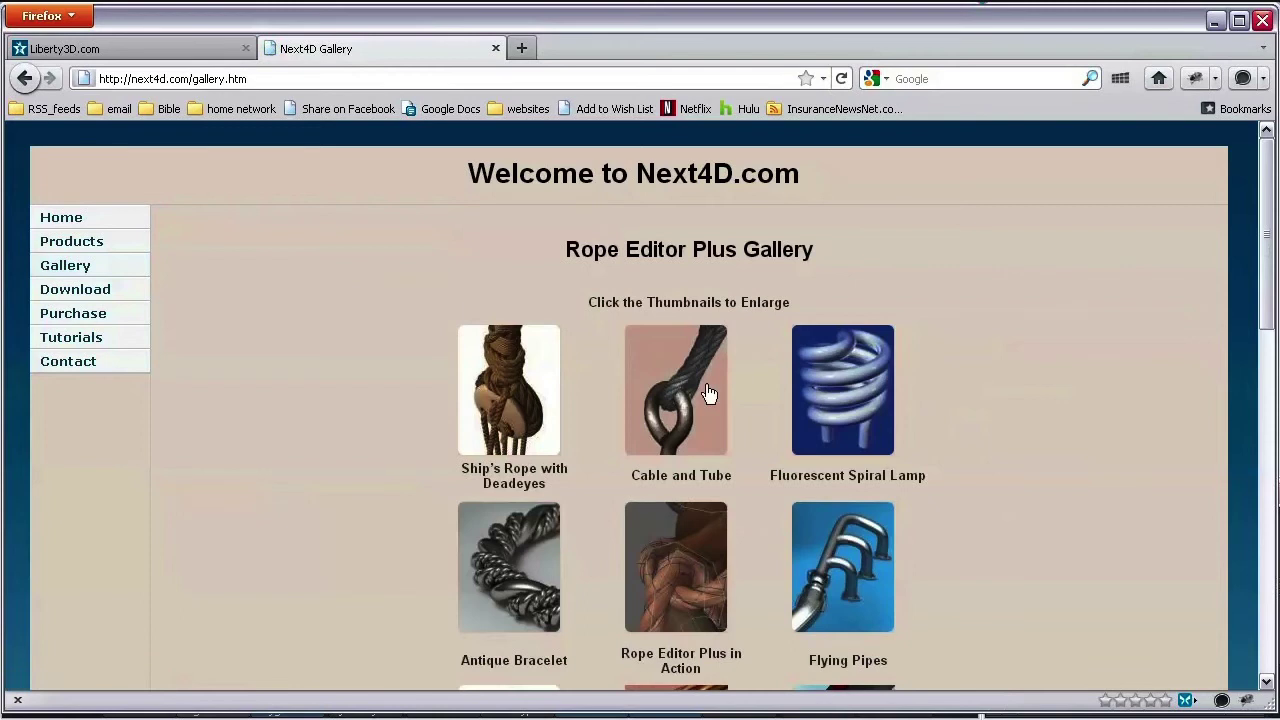
Step: Look through the gallery thumbnails and open the Twisted Wire Logo example
{"action": "left_click_drag", "start_coordinate": [498, 416], "coordinate": [481, 300]}
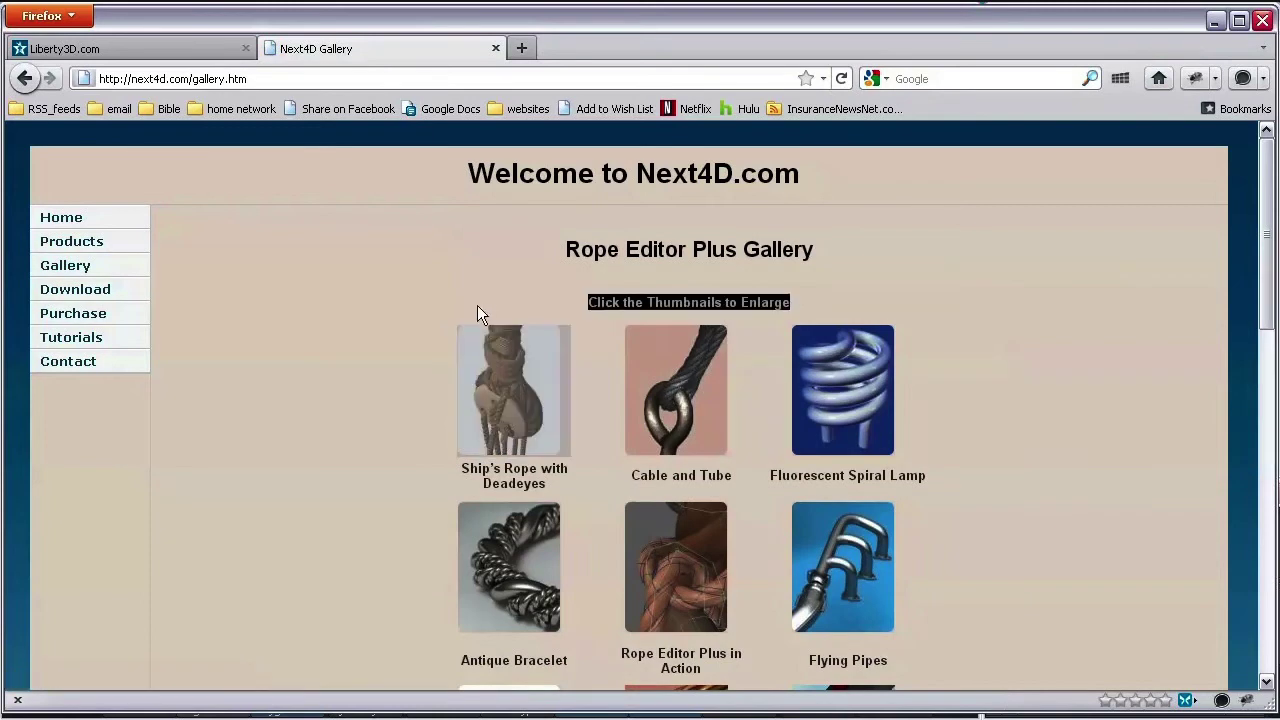
{"action": "scroll", "coordinate": [988, 330], "scroll_direction": "down", "scroll_amount": 3}
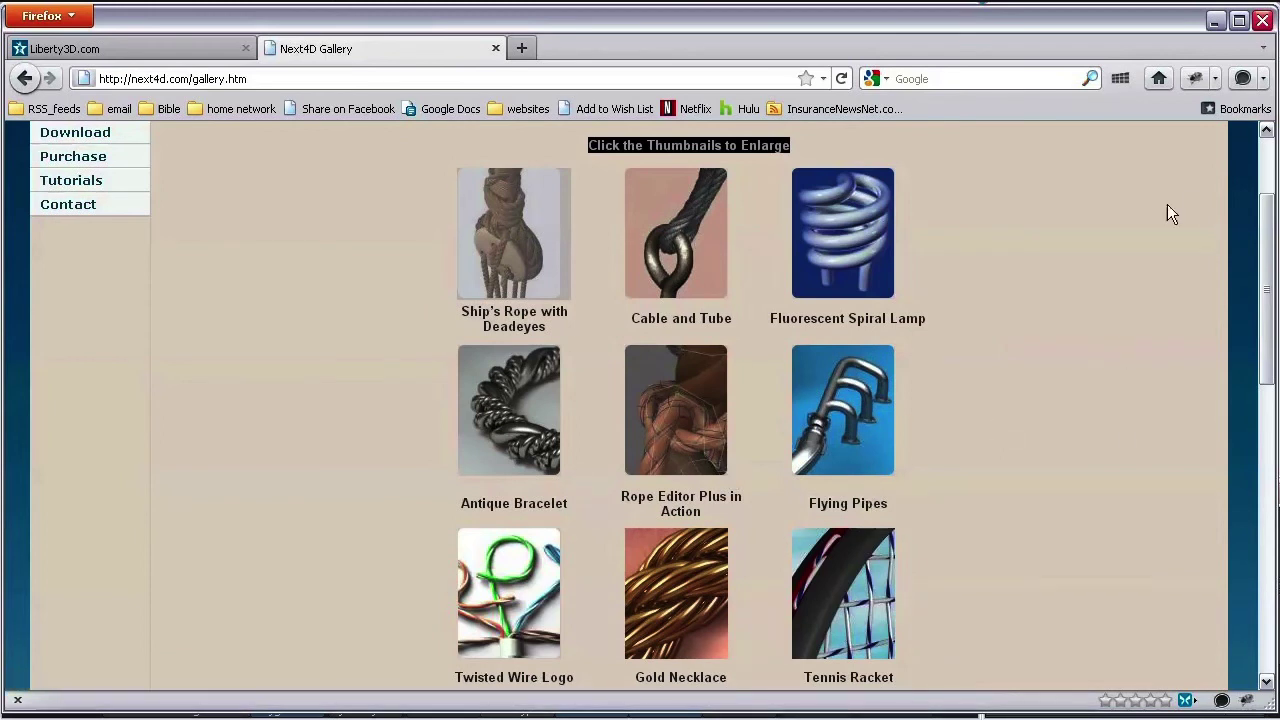
{"action": "left_click", "coordinate": [562, 602]}
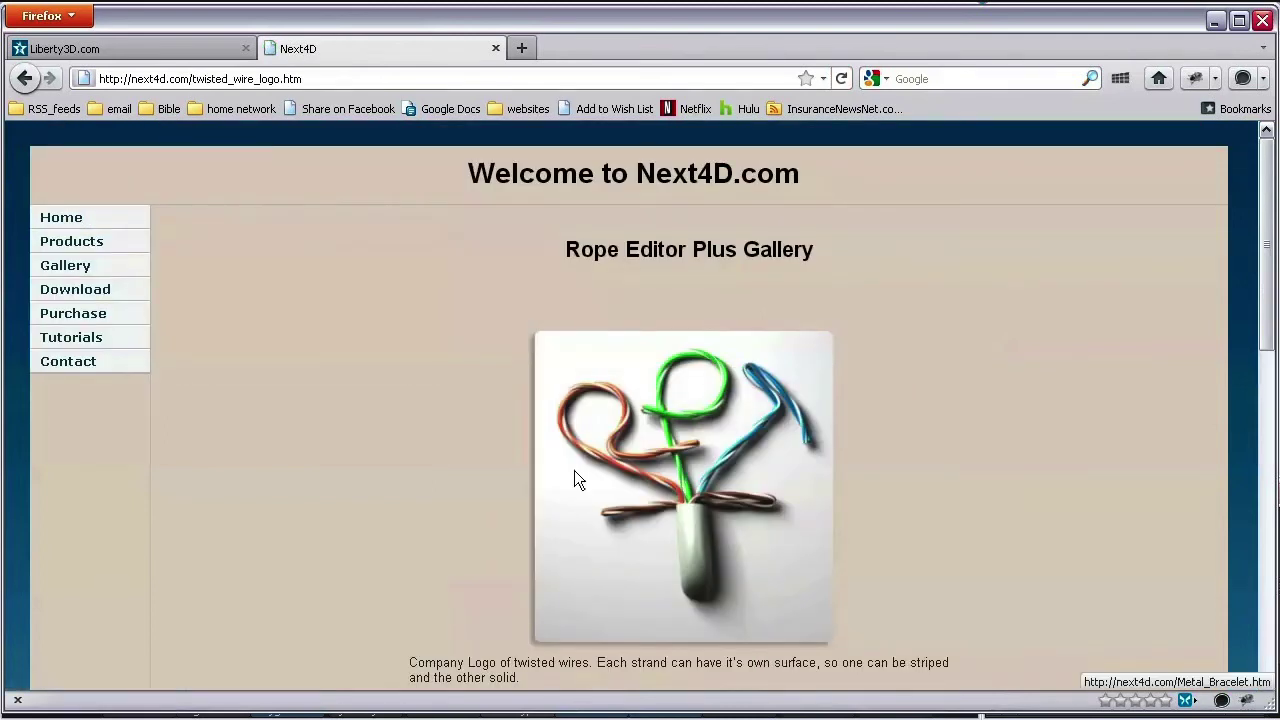
Step: Switch to LightWave Modeler and create four separate points spread around the origin in the perspective view
{"action": "left_click", "coordinate": [1215, 20]}
{"action": "left_click_drag", "start_coordinate": [513, 306], "coordinate": [635, 418], "text": "alt"}
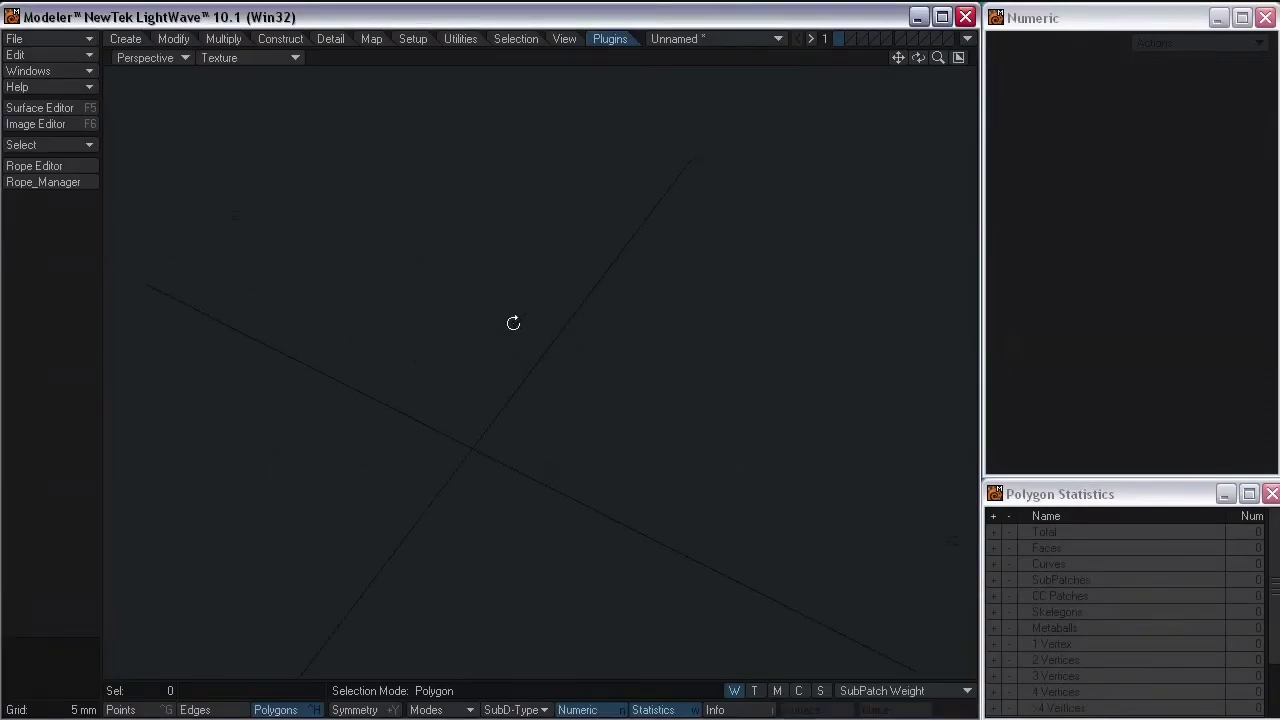
{"action": "key", "text": "plus"}
{"action": "left_click", "coordinate": [393, 389]}
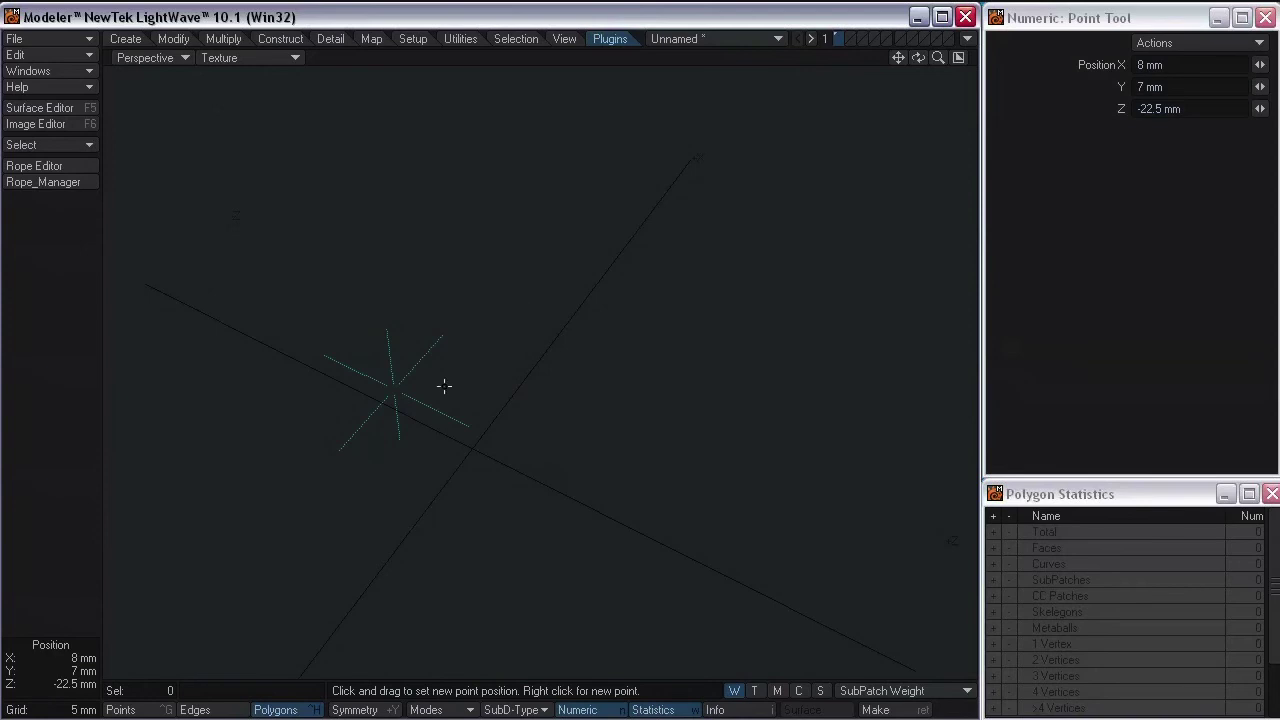
{"action": "mouse_move", "coordinate": [520, 298]}
{"action": "left_mouse_down"}
{"action": "mouse_move", "coordinate": [657, 380]}
{"action": "mouse_move", "coordinate": [660, 571]}
{"action": "mouse_move", "coordinate": [600, 580]}
{"action": "left_mouse_up"}
{"action": "left_click", "coordinate": [438, 585]}
{"action": "key", "text": "space"}
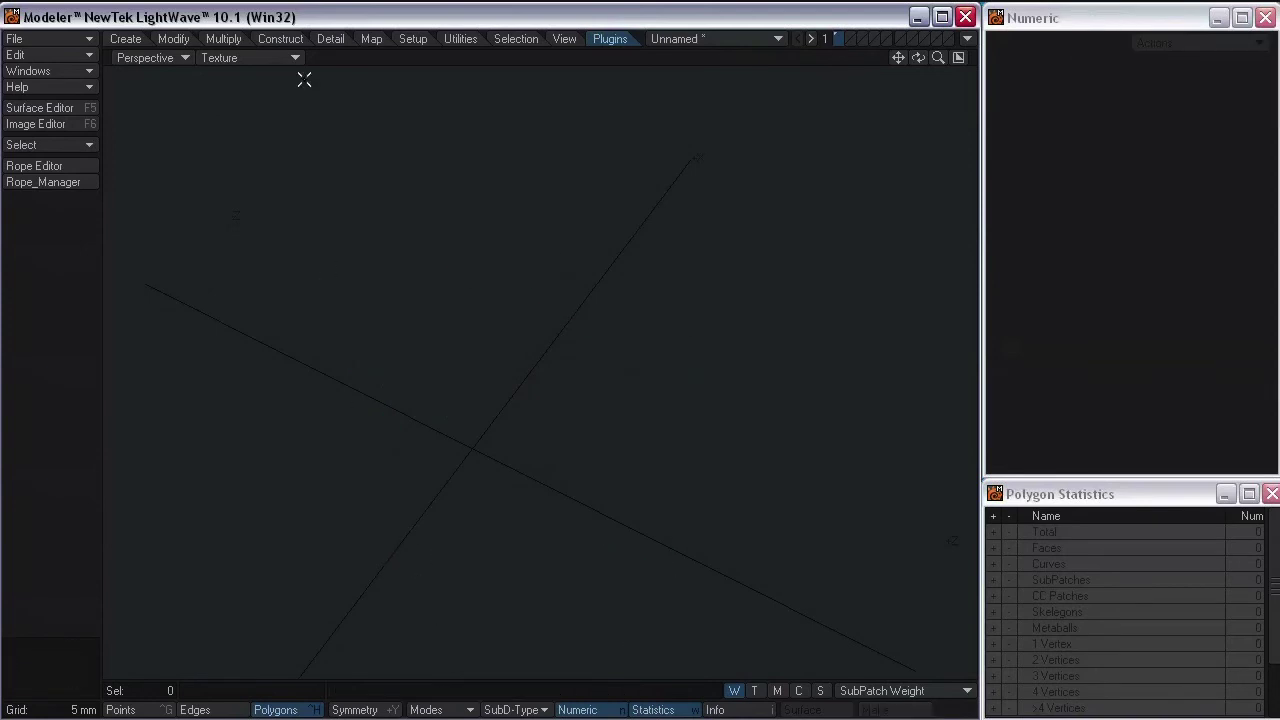
Step: Display the viewport as Wireframe and connect the four points in sequence with three 2-point polygons
{"action": "left_click", "coordinate": [245, 59]}
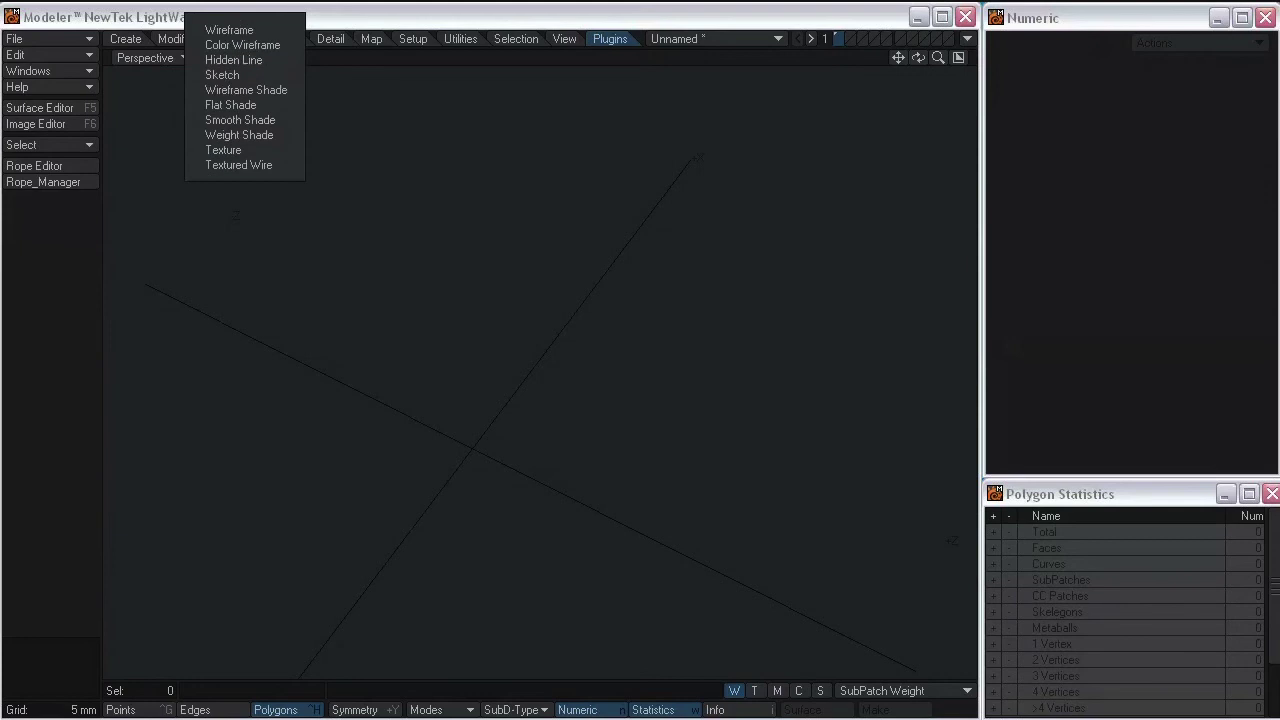
{"action": "left_click", "coordinate": [250, 30]}
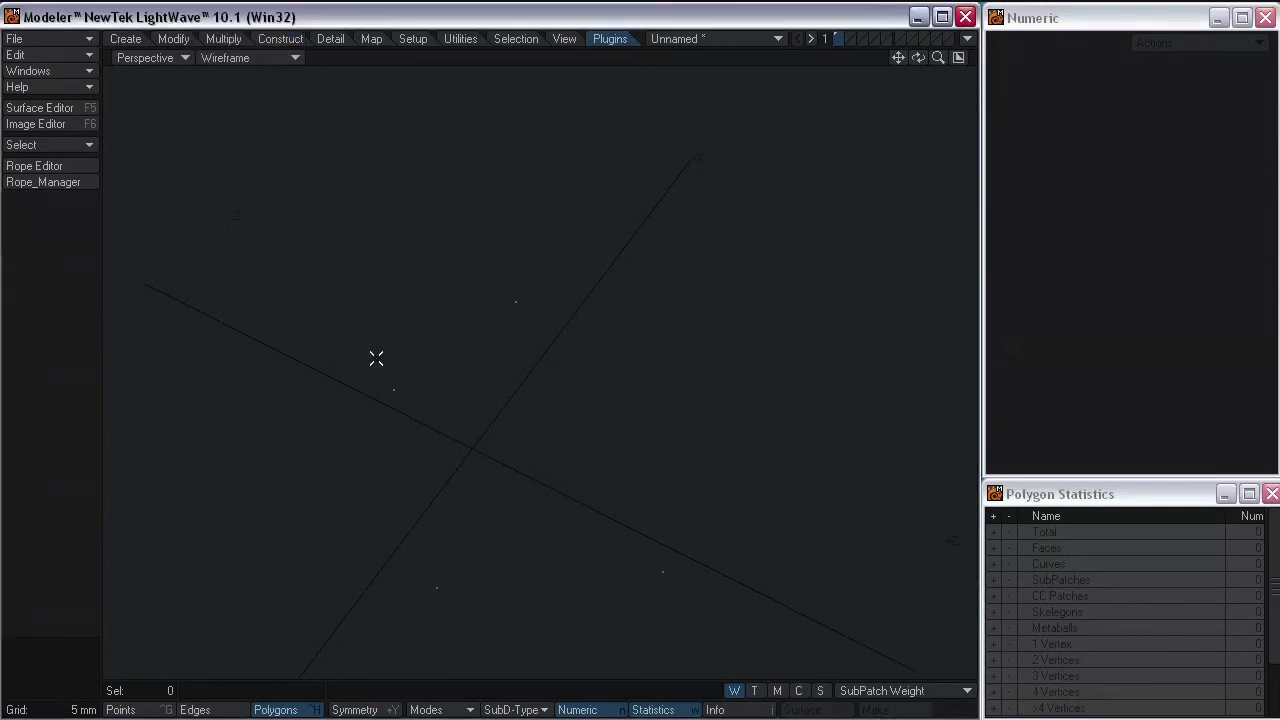
{"action": "key", "text": "ctrl+g"}
{"action": "left_click", "coordinate": [43, 623]}
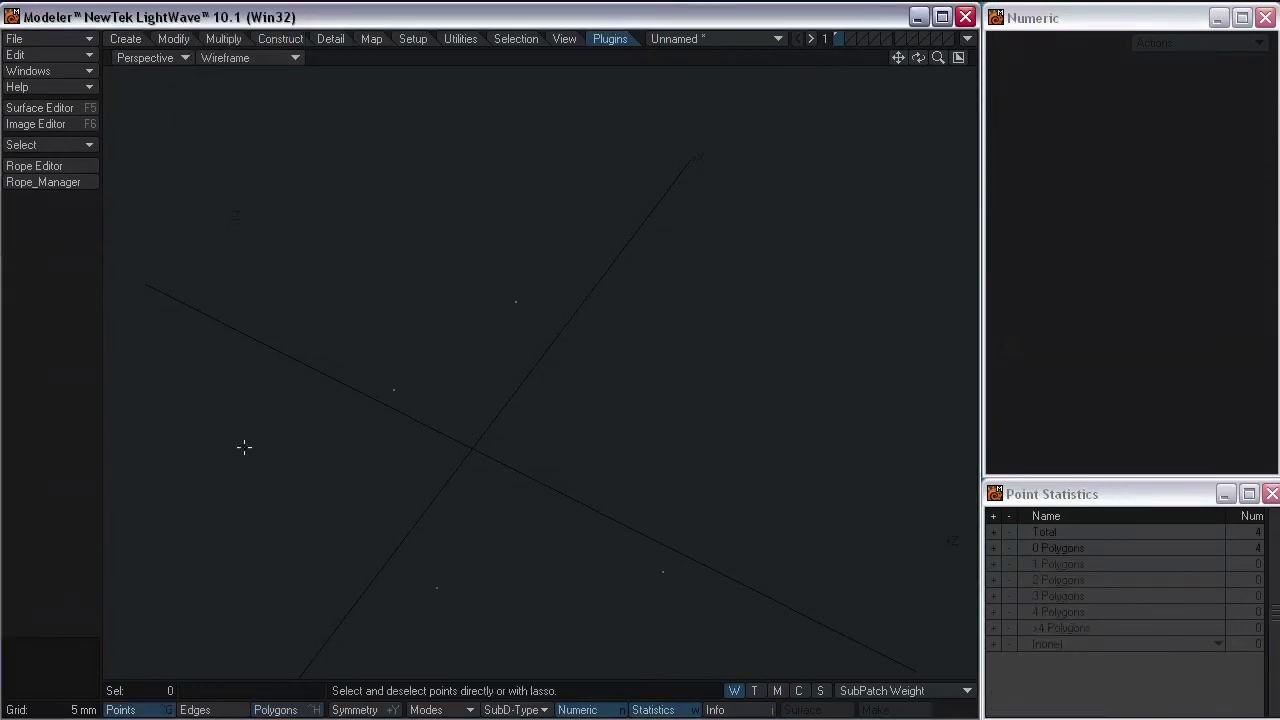
{"action": "key", "text": "p"}
{"action": "left_click", "coordinate": [521, 296]}
{"action": "key", "text": "p"}
{"action": "left_click", "coordinate": [635, 577]}
{"action": "left_click", "coordinate": [430, 588]}
{"action": "key", "text": "p"}
{"action": "left_click_drag", "start_coordinate": [641, 576], "coordinate": [591, 446], "text": "alt"}
{"action": "key", "text": "ctrl+j"}
{"action": "left_click", "coordinate": [596, 423]}
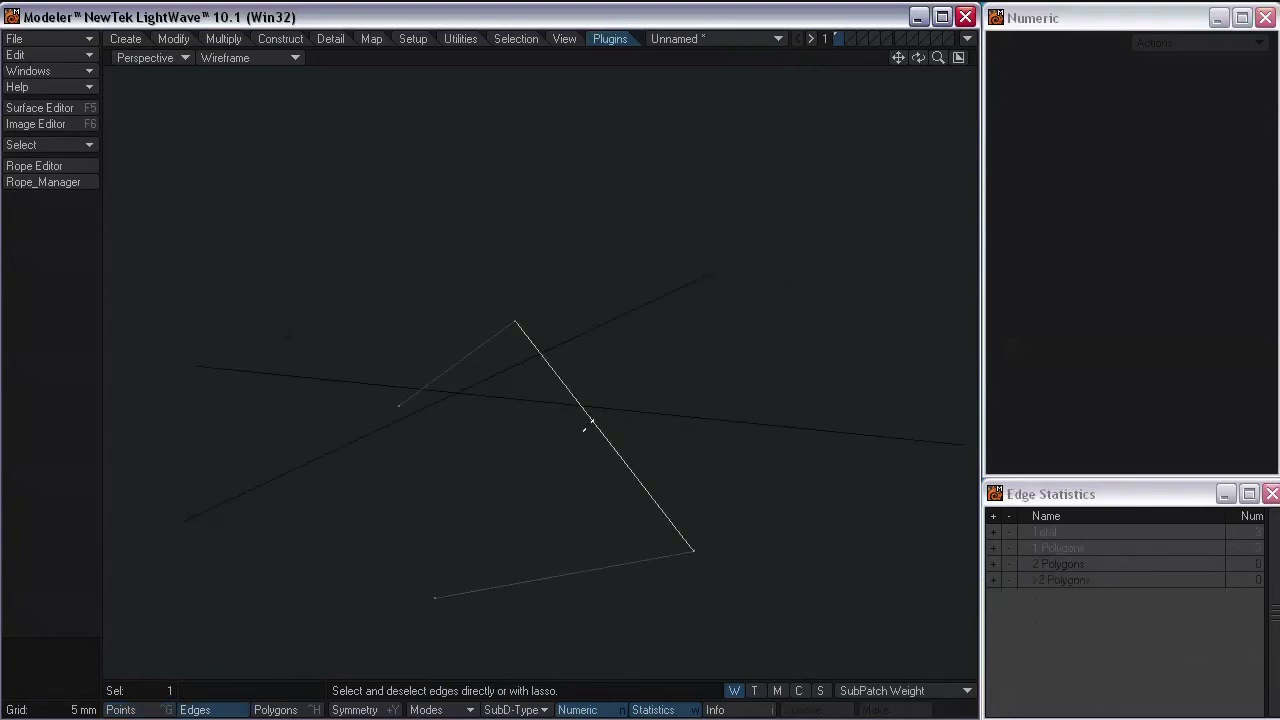
{"action": "key", "text": "shift+u"}
{"action": "key", "text": "ctrl+h"}
{"action": "key", "text": "ctrl+g"}
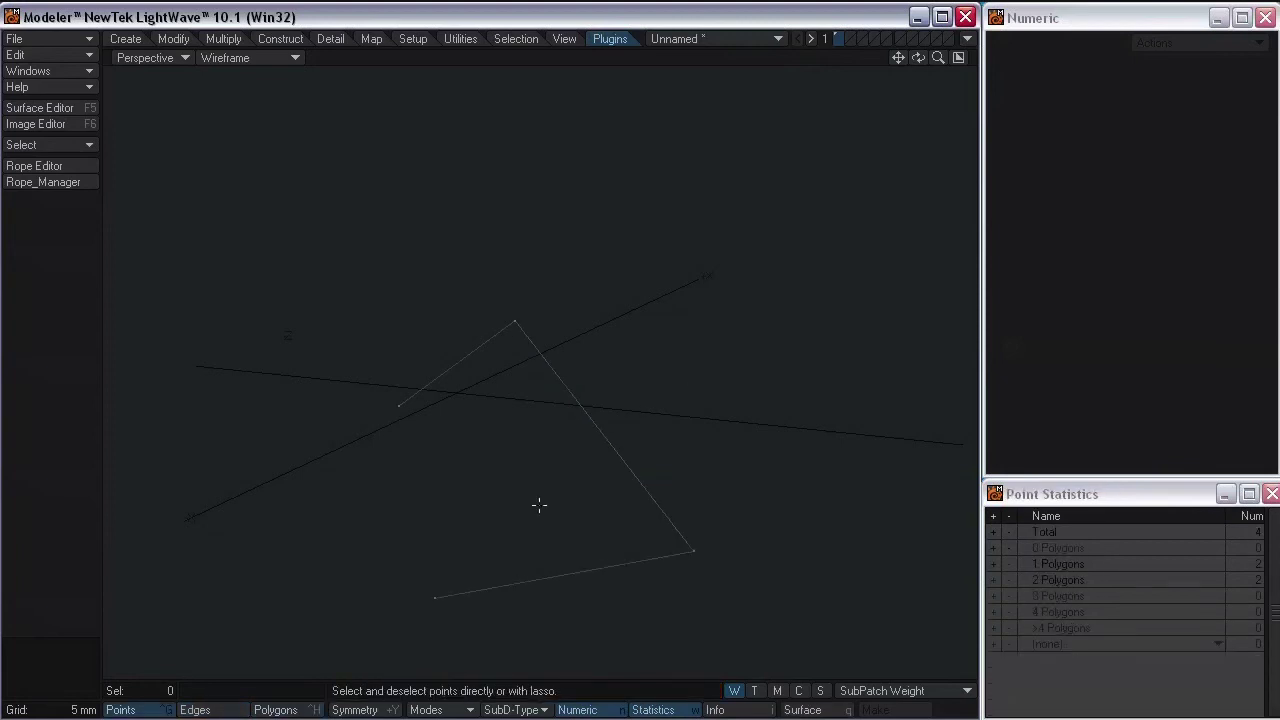
Step: Cut the long middle segment of the guide with the Knife tool and pull the new point outward
{"action": "key", "text": "shift+k"}
{"action": "left_click_drag", "start_coordinate": [545, 478], "coordinate": [666, 391]}
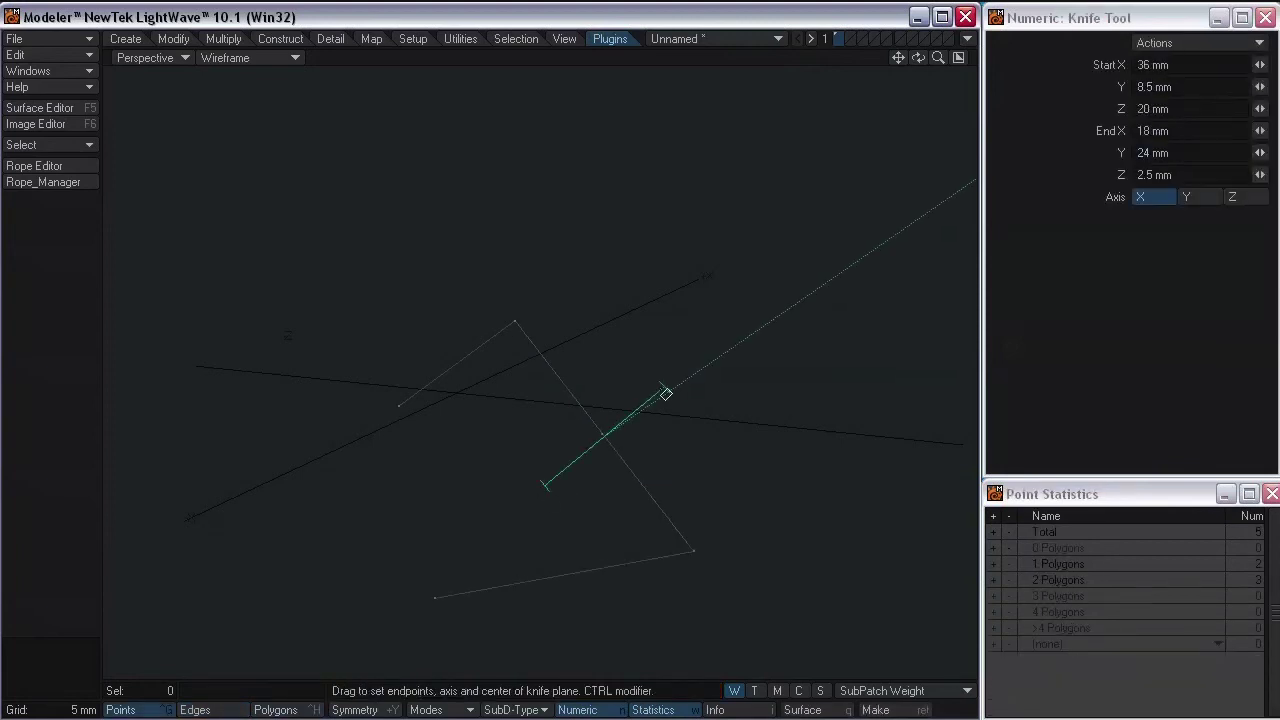
{"action": "key", "text": "space"}
{"action": "key", "text": "ctrl+t"}
{"action": "left_click_drag", "start_coordinate": [597, 437], "coordinate": [640, 413]}
Step: Generate a rope mesh along the guide polygons with Rope Editor and display the viewport as Texture
{"action": "left_click", "coordinate": [63, 167]}
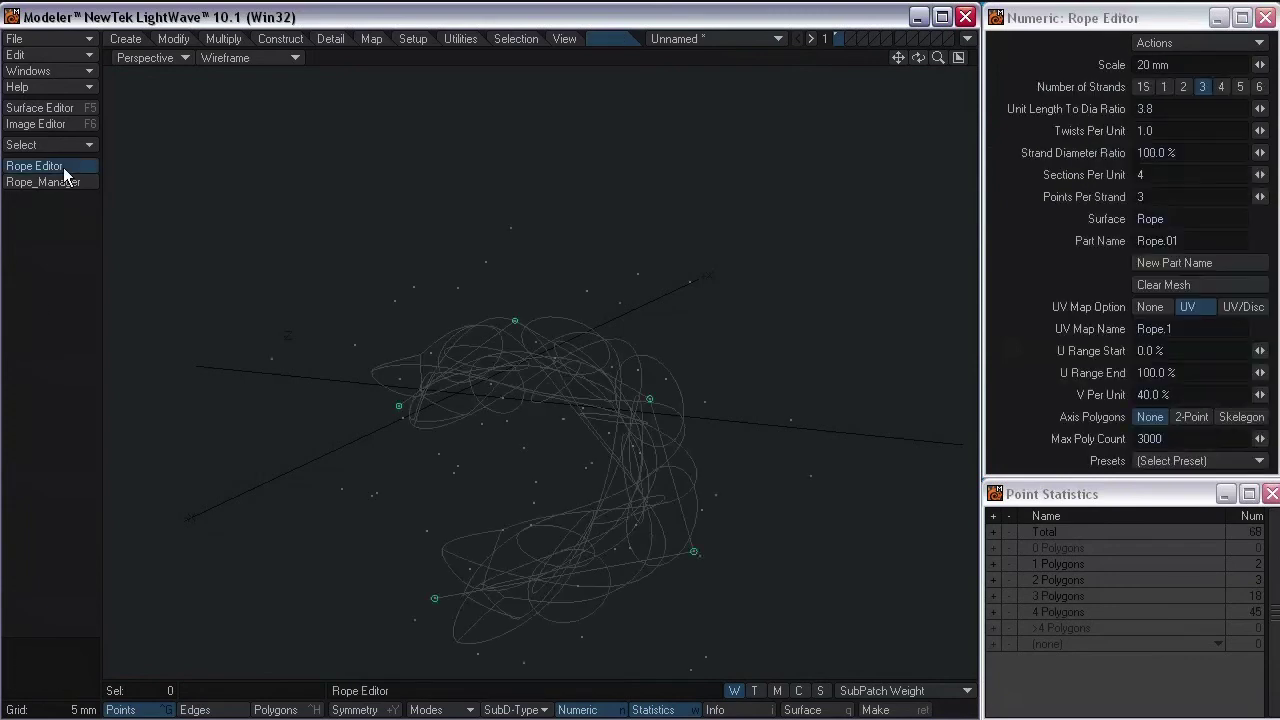
{"action": "left_click_drag", "start_coordinate": [508, 282], "coordinate": [380, 106], "text": "alt"}
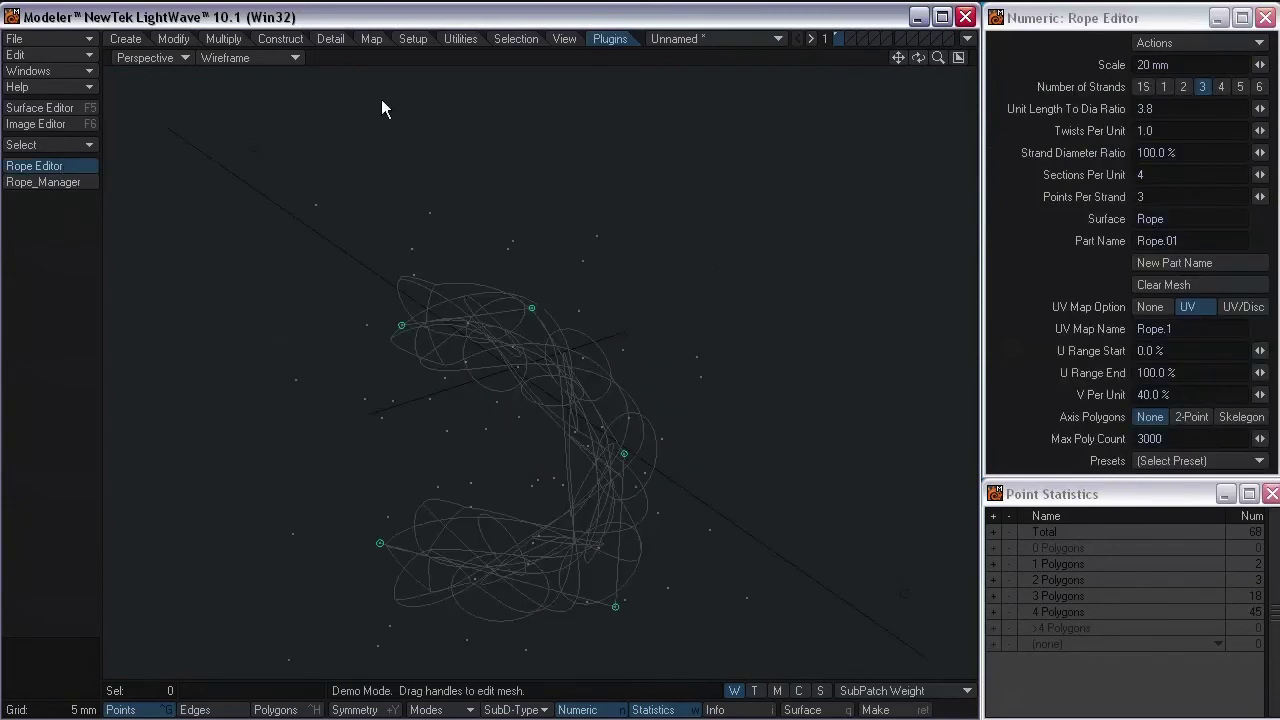
{"action": "left_click", "coordinate": [224, 58]}
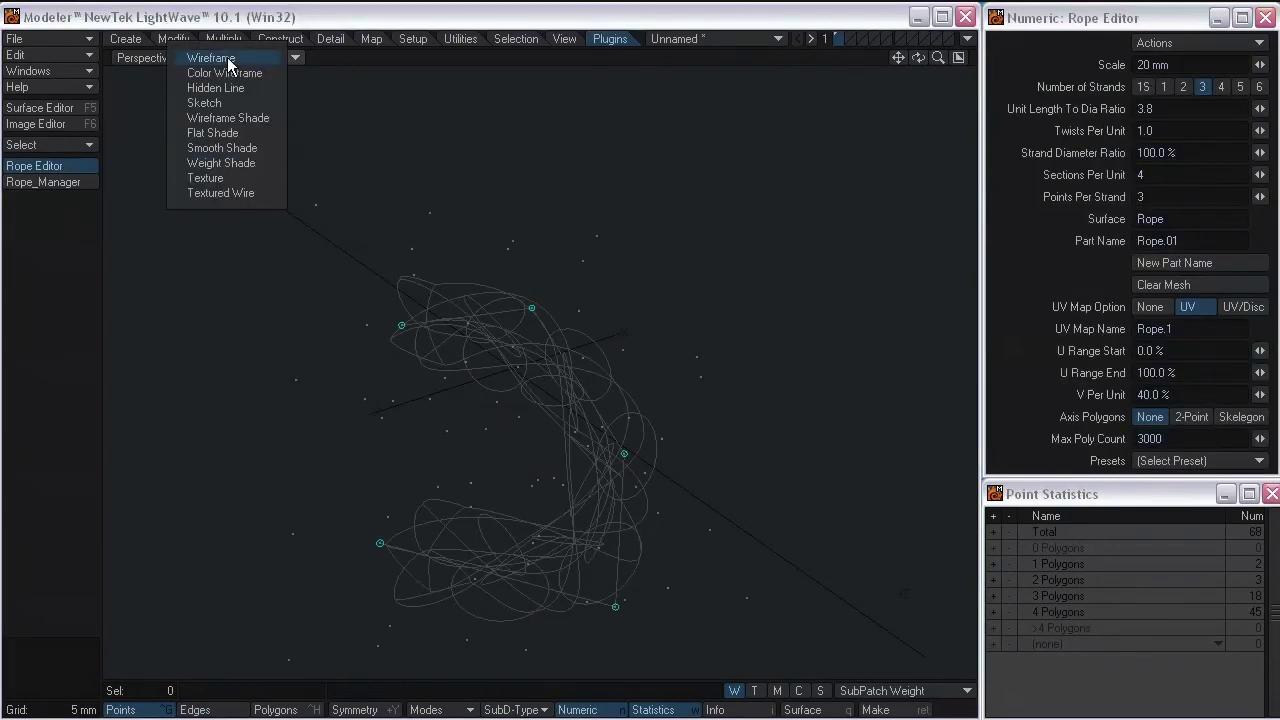
{"action": "left_click", "coordinate": [249, 176]}
Step: Reshape the rope into a loop by moving its guide handles in the perspective view
{"action": "left_click_drag", "start_coordinate": [498, 280], "coordinate": [582, 348], "text": "alt"}
{"action": "left_click_drag", "start_coordinate": [734, 429], "coordinate": [709, 574]}
{"action": "left_click_drag", "start_coordinate": [676, 360], "coordinate": [893, 130]}
{"action": "left_click_drag", "start_coordinate": [748, 400], "coordinate": [534, 227], "text": "alt"}
{"action": "left_click_drag", "start_coordinate": [643, 353], "coordinate": [636, 208], "text": "alt"}
{"action": "left_click_drag", "start_coordinate": [711, 506], "coordinate": [558, 350]}
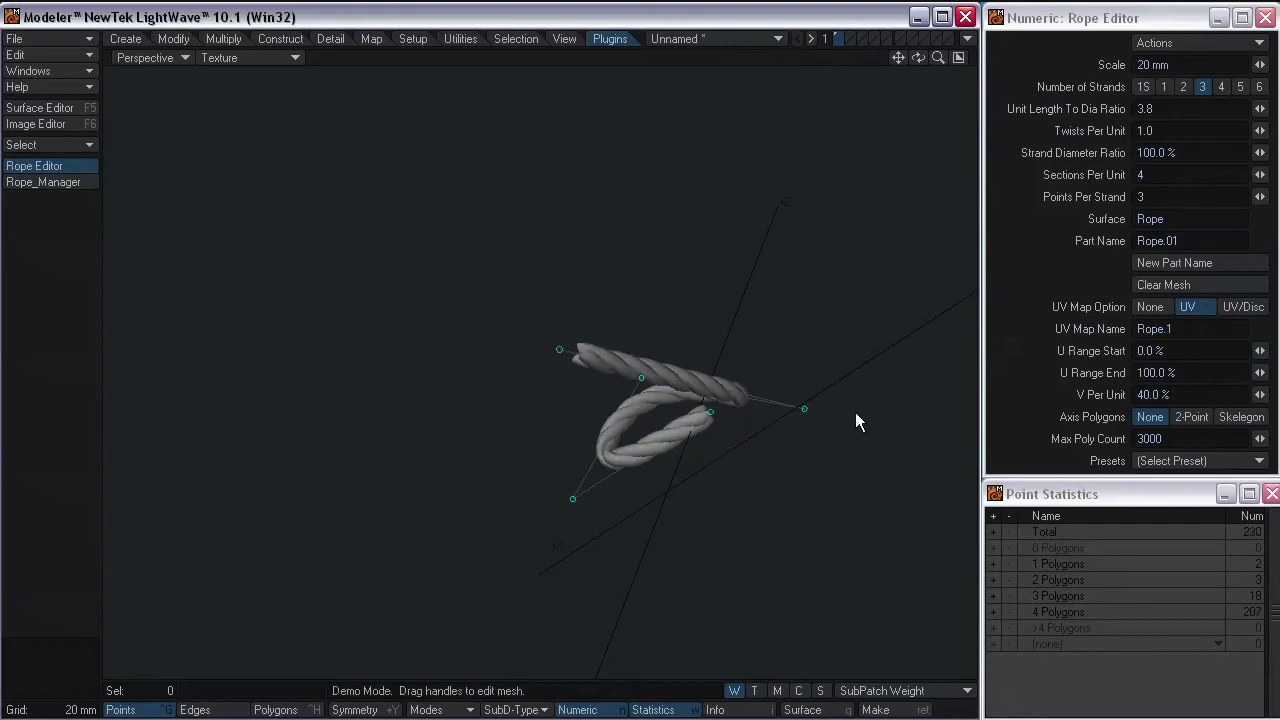
{"action": "left_click_drag", "start_coordinate": [808, 409], "coordinate": [722, 532]}
{"action": "left_click_drag", "start_coordinate": [756, 464], "coordinate": [576, 605], "text": "alt"}
{"action": "left_click_drag", "start_coordinate": [580, 540], "coordinate": [573, 460], "text": "alt"}
{"action": "key", "text": "F3"}
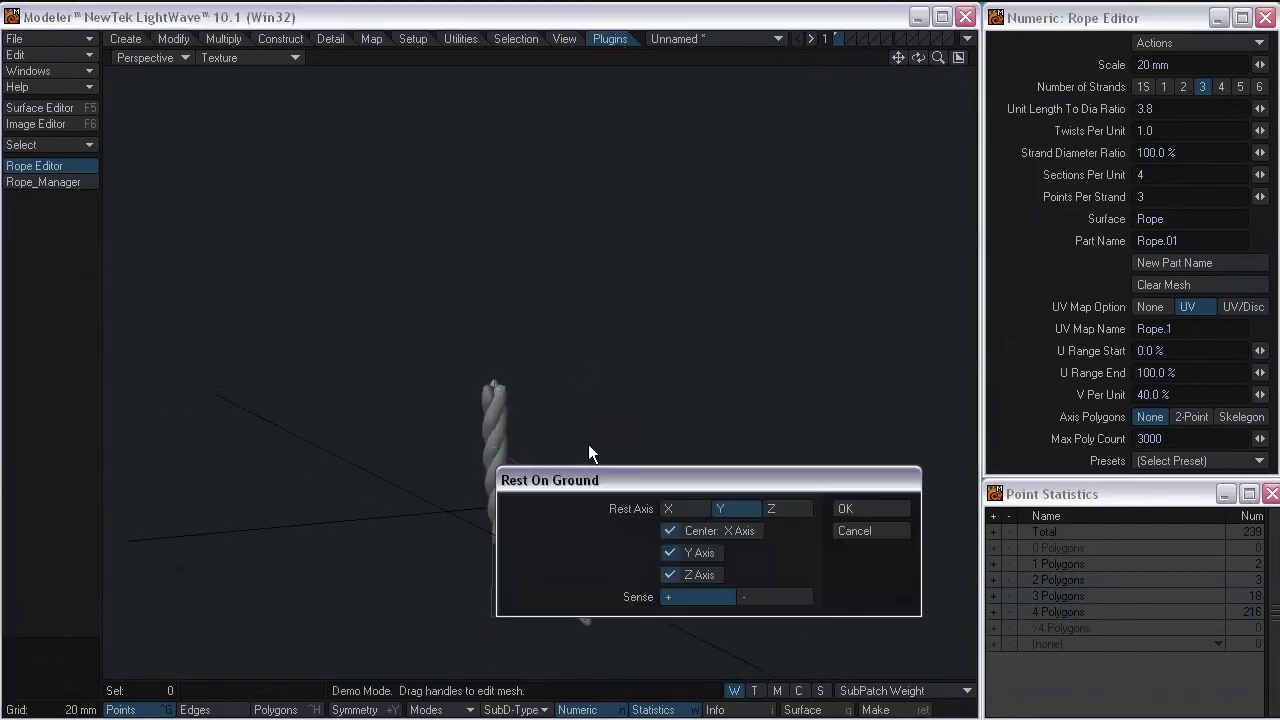
{"action": "left_click", "coordinate": [885, 531]}
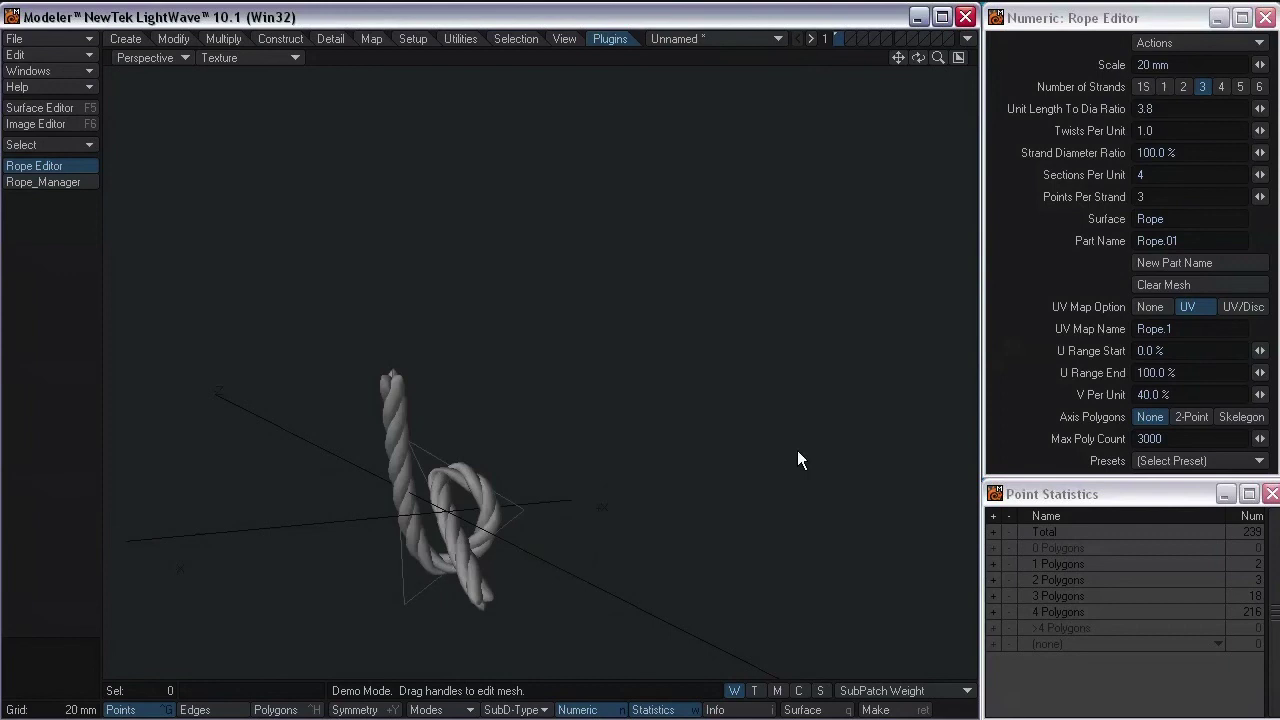
Step: Try the rope with 1, 1S, 2 and 4 strands and return the number of strands to 3
{"action": "left_click_drag", "start_coordinate": [497, 456], "coordinate": [574, 489], "text": "ctrl+alt"}
{"action": "key", "text": "a"}
{"action": "left_click_drag", "start_coordinate": [662, 432], "coordinate": [778, 238], "text": "alt"}
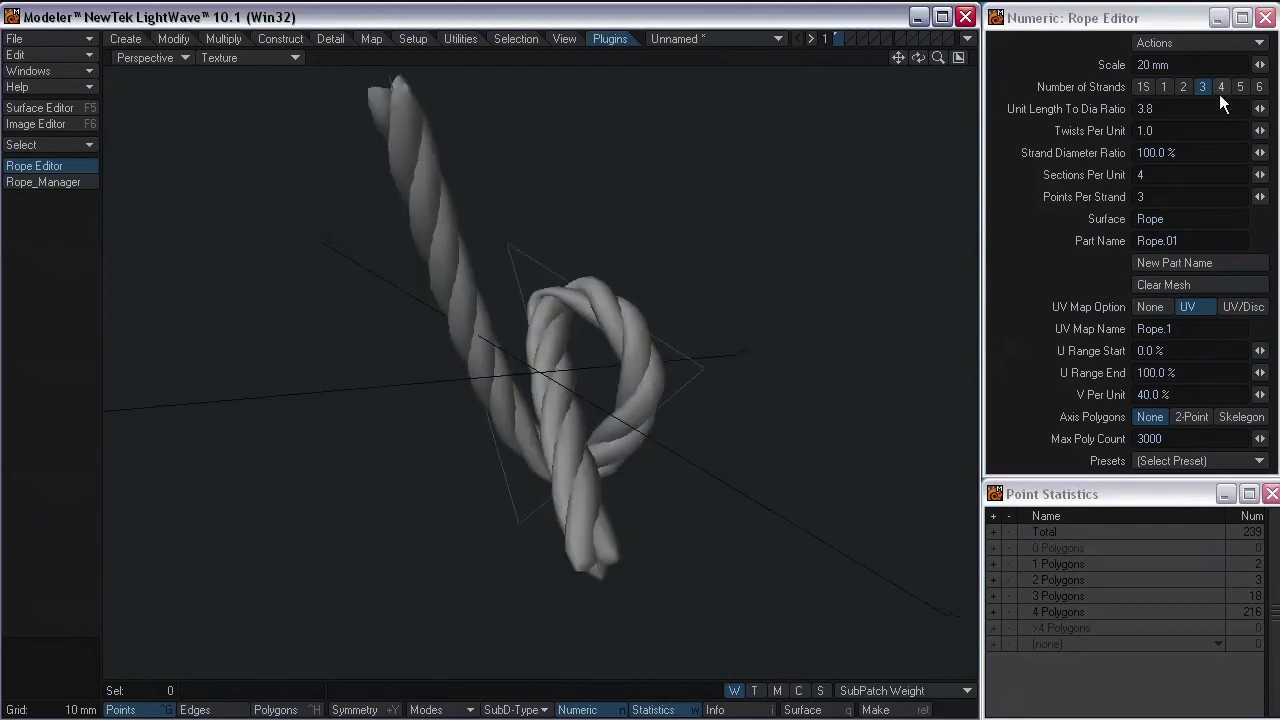
{"action": "left_click", "coordinate": [1165, 87]}
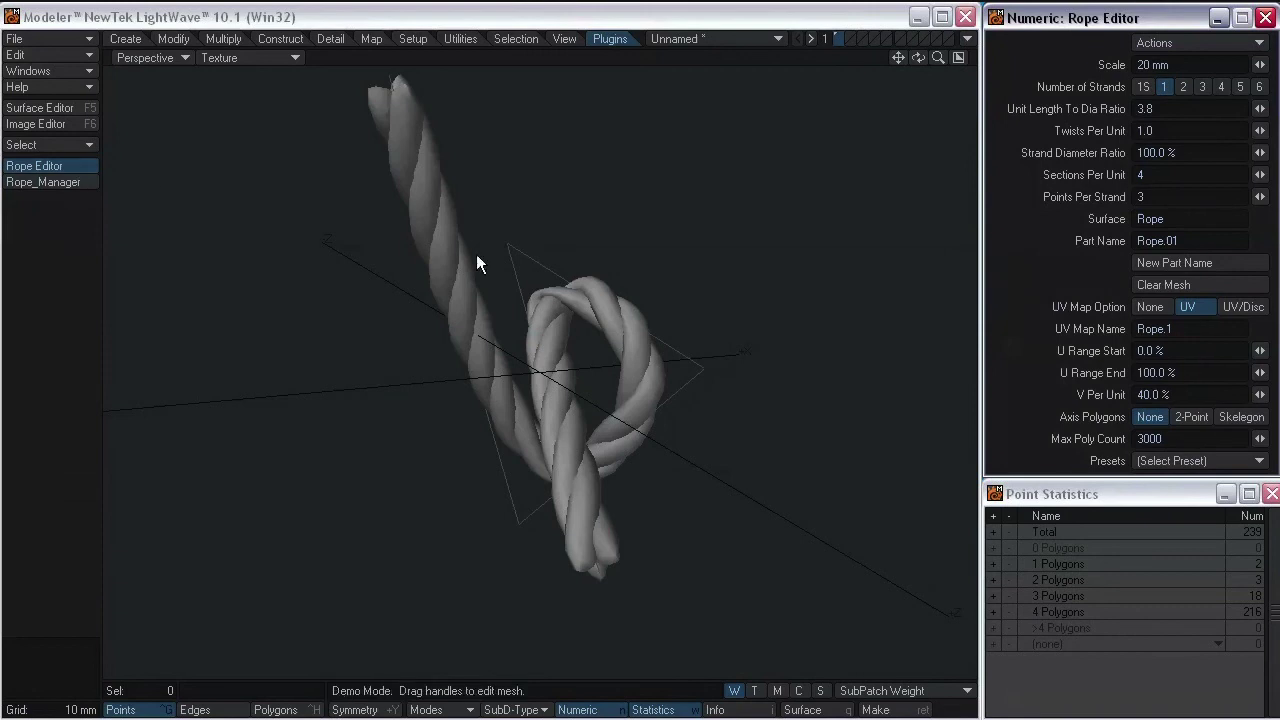
{"action": "left_click", "coordinate": [514, 242]}
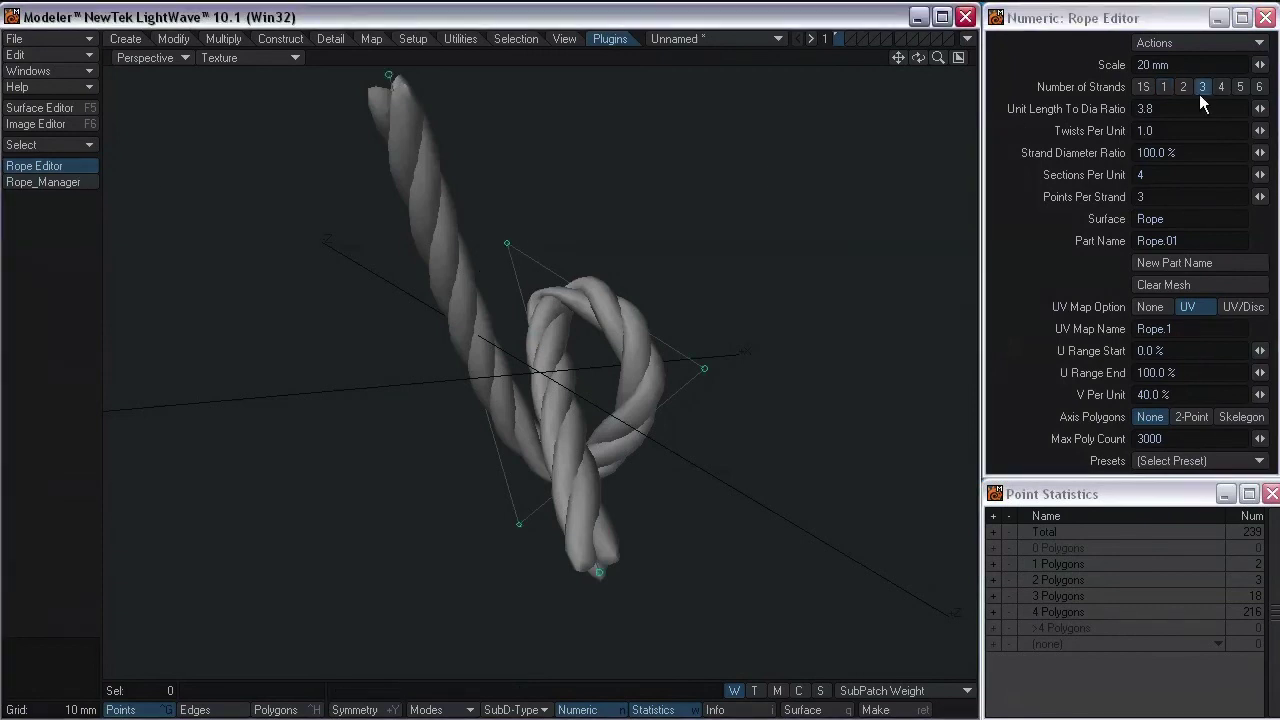
{"action": "left_click", "coordinate": [1168, 88]}
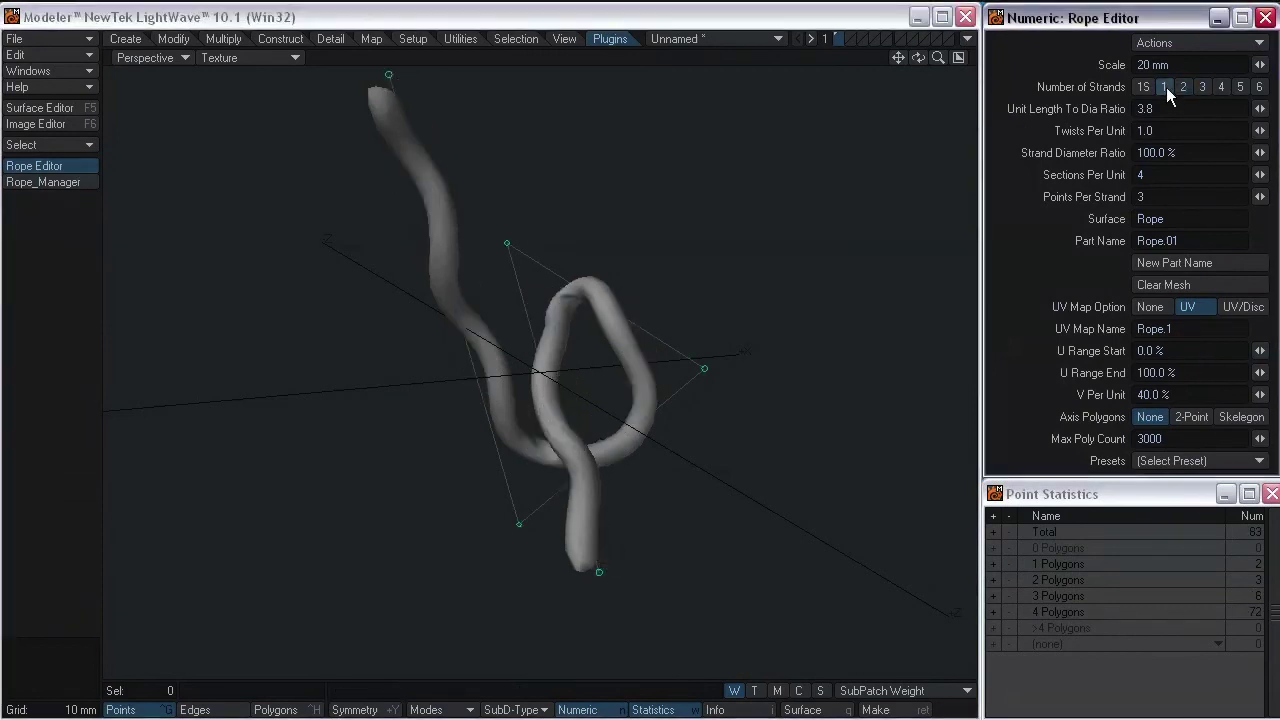
{"action": "left_click", "coordinate": [1142, 87]}
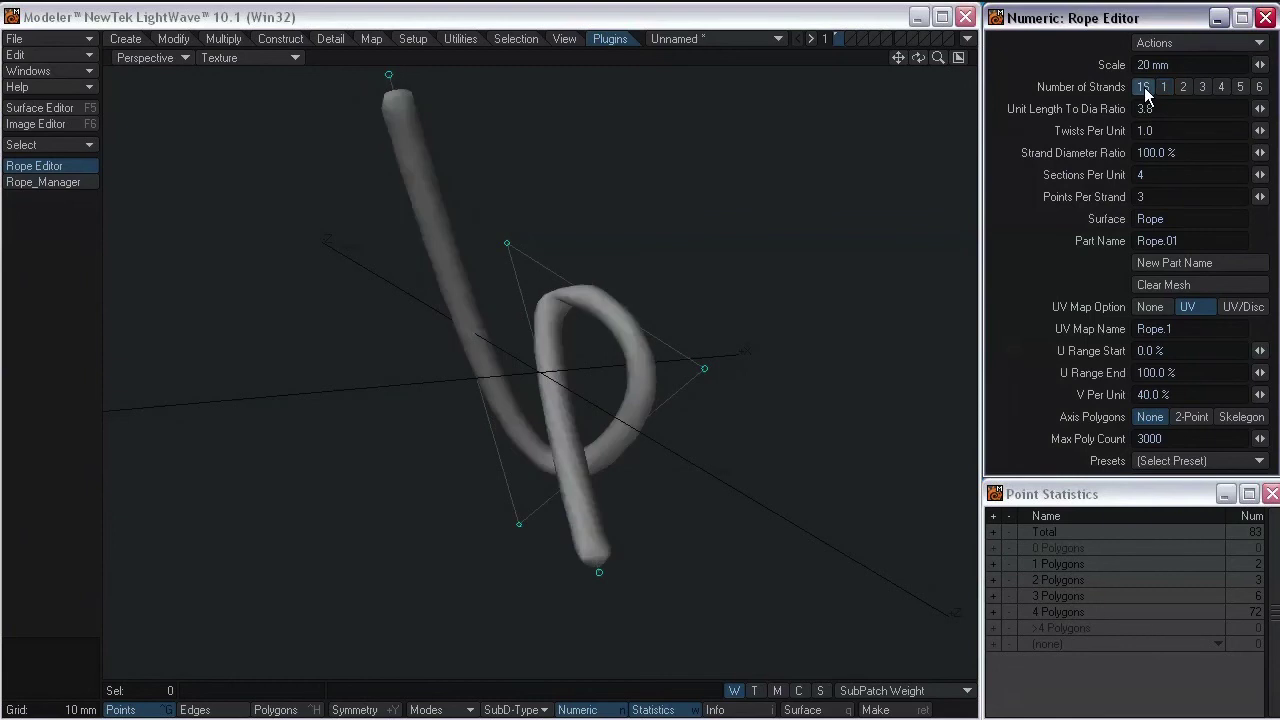
{"action": "left_click", "coordinate": [1164, 88]}
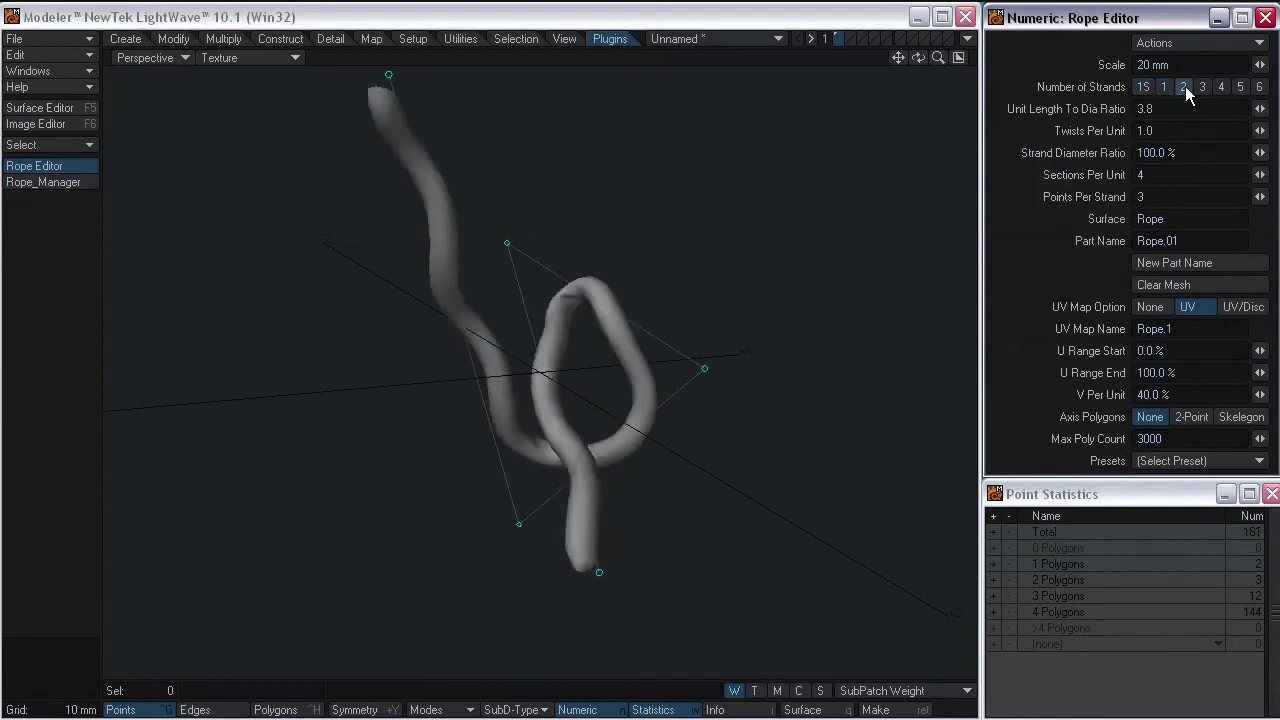
{"action": "left_click", "coordinate": [1185, 87]}
{"action": "left_click", "coordinate": [1203, 87]}
{"action": "left_click", "coordinate": [1220, 87]}
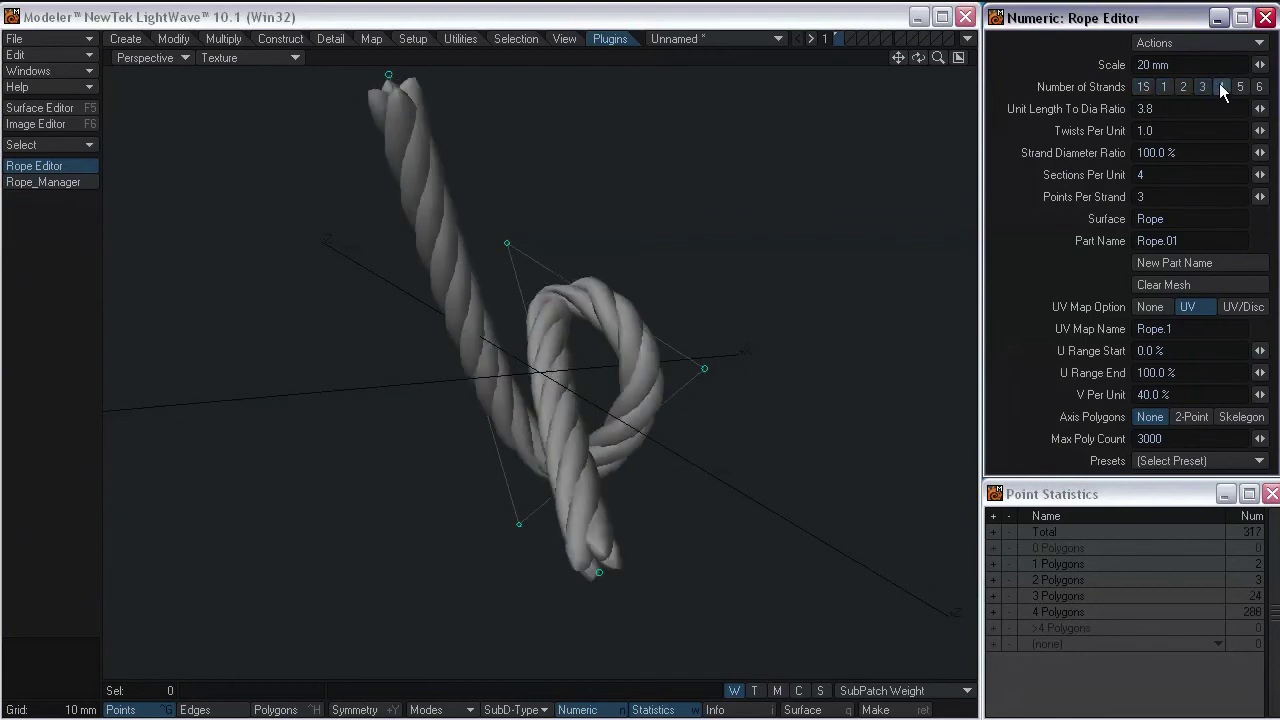
{"action": "left_click", "coordinate": [1204, 87]}
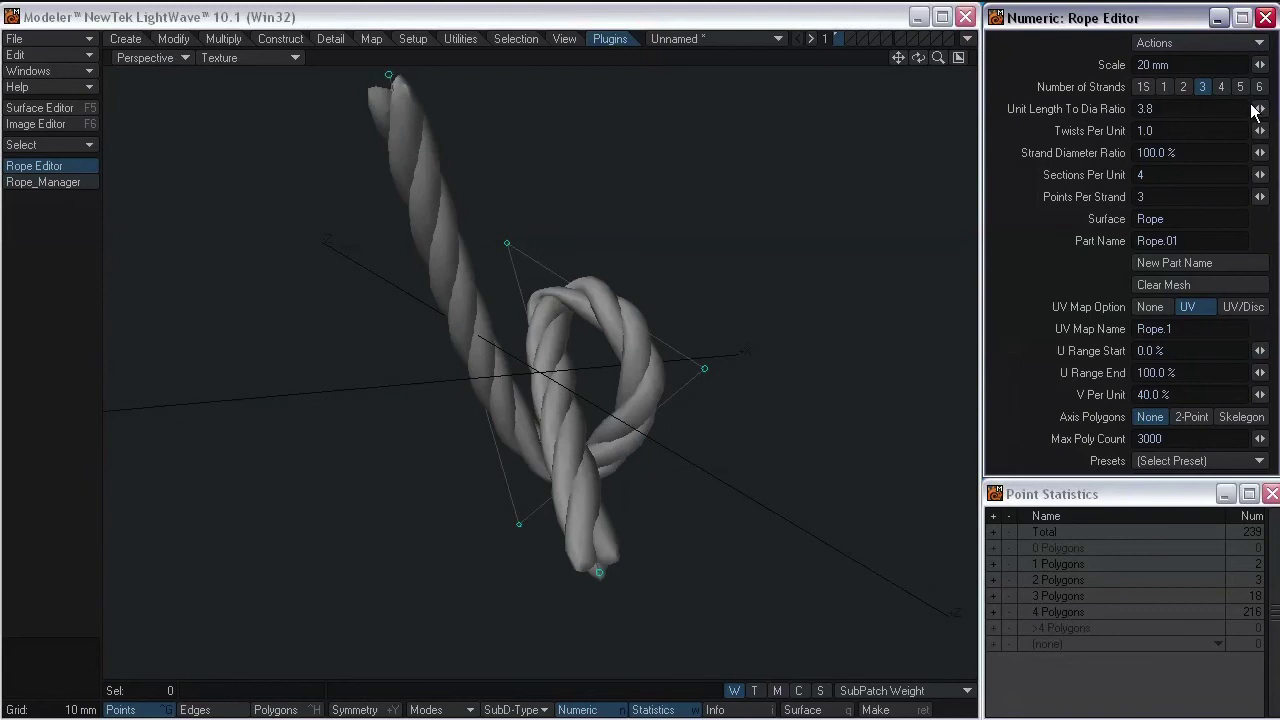
Step: Set the rope's unit length to diameter ratio to 3.9, twists per unit to 1.07 and sections per unit to 9
{"action": "mouse_move", "coordinate": [1259, 109]}
{"action": "left_mouse_down"}
{"action": "mouse_move", "coordinate": [1229, 109]}
{"action": "mouse_move", "coordinate": [1269, 109]}
{"action": "left_mouse_up"}
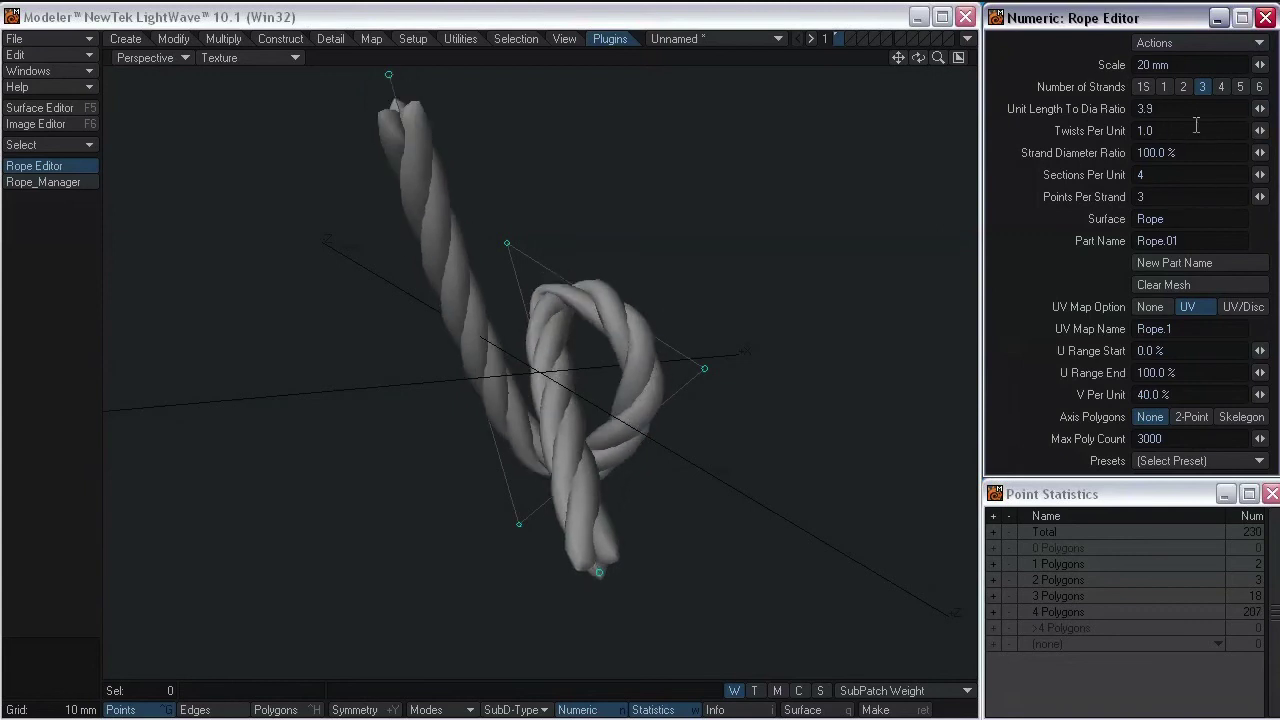
{"action": "mouse_move", "coordinate": [982, 199]}
{"action": "left_mouse_down"}
{"action": "mouse_move", "coordinate": [883, 191]}
{"action": "mouse_move", "coordinate": [960, 190]}
{"action": "left_mouse_up"}
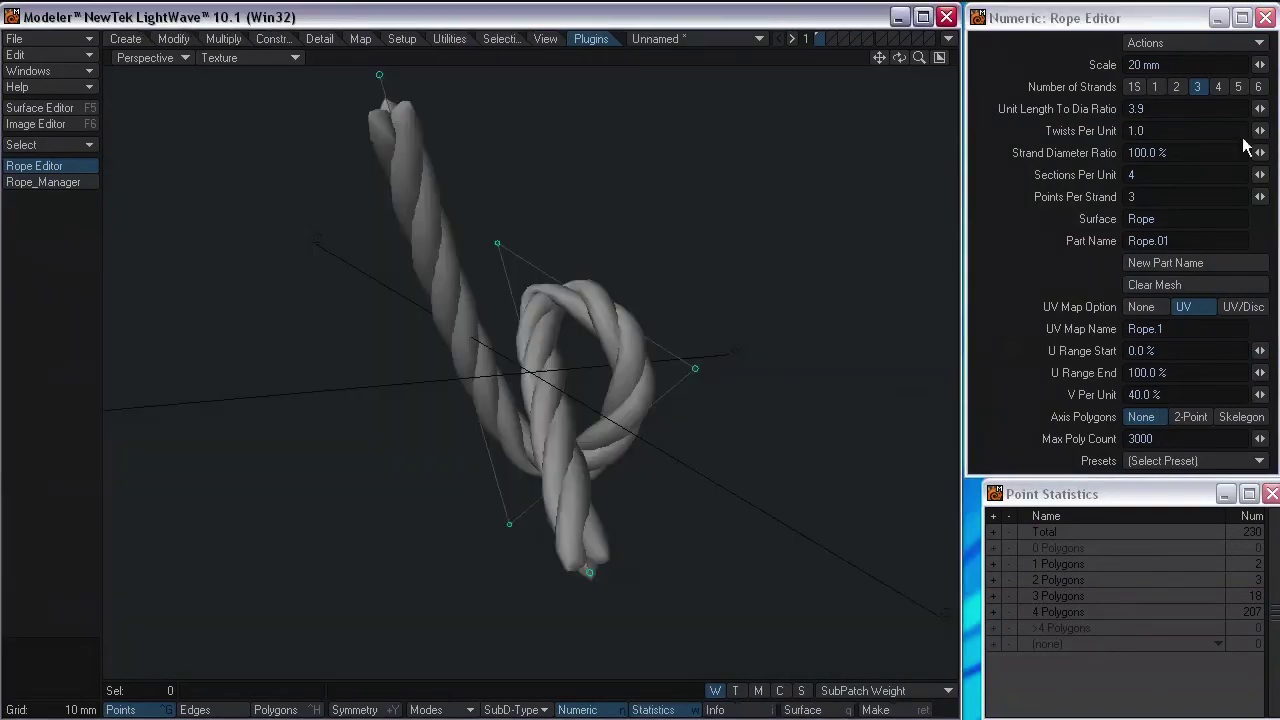
{"action": "mouse_move", "coordinate": [1260, 131]}
{"action": "left_mouse_down"}
{"action": "mouse_move", "coordinate": [1247, 131]}
{"action": "mouse_move", "coordinate": [1275, 131]}
{"action": "mouse_move", "coordinate": [1253, 131]}
{"action": "left_mouse_up"}
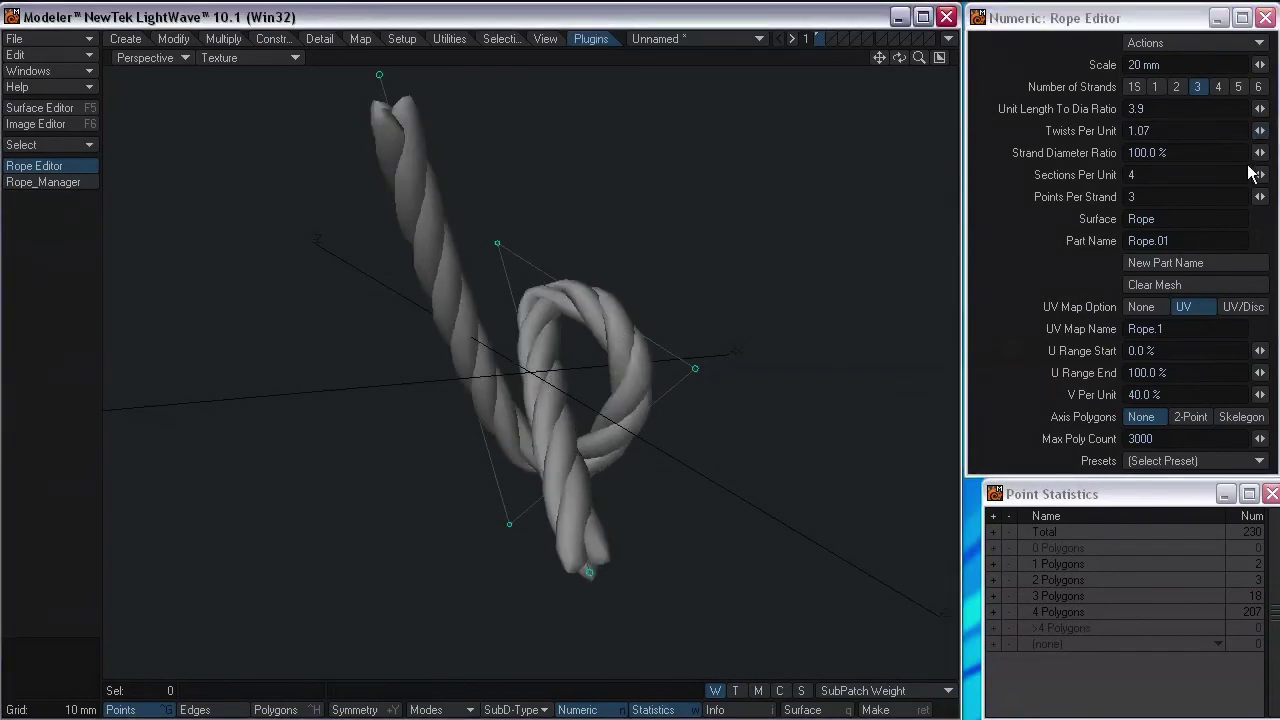
{"action": "left_click_drag", "start_coordinate": [1260, 174], "coordinate": [1238, 175]}
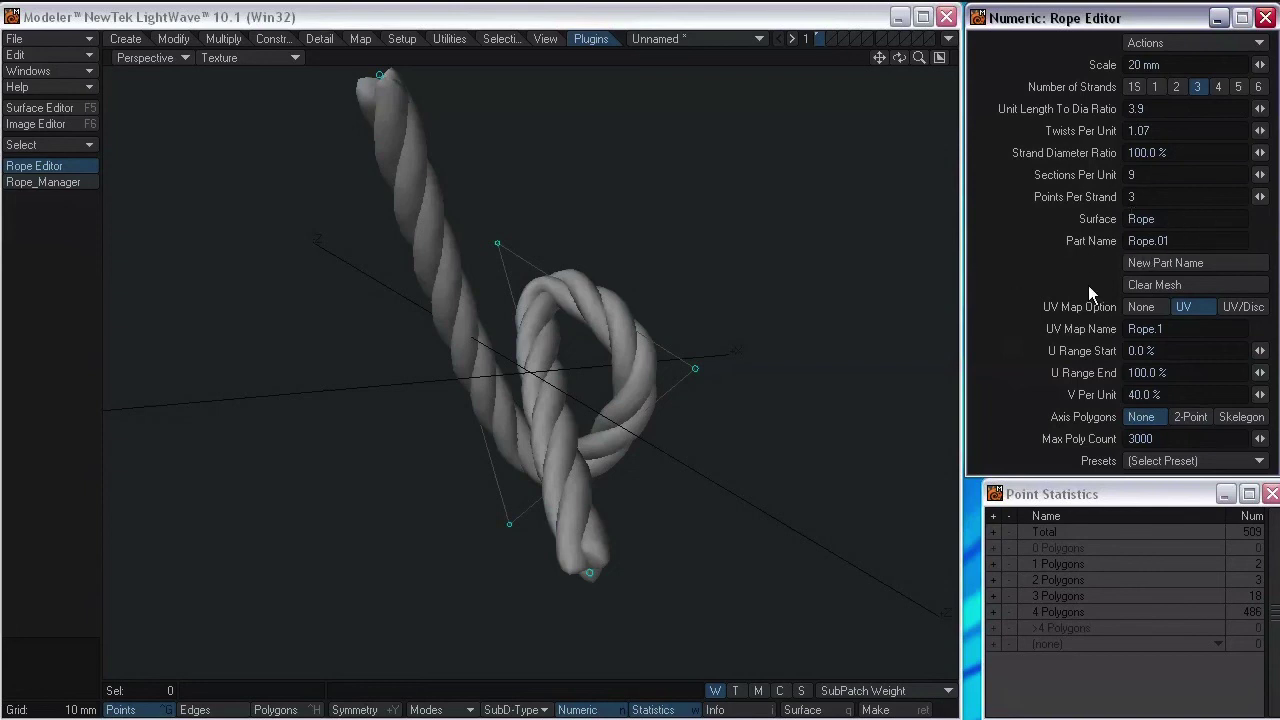
{"action": "left_click_drag", "start_coordinate": [985, 527], "coordinate": [964, 526]}
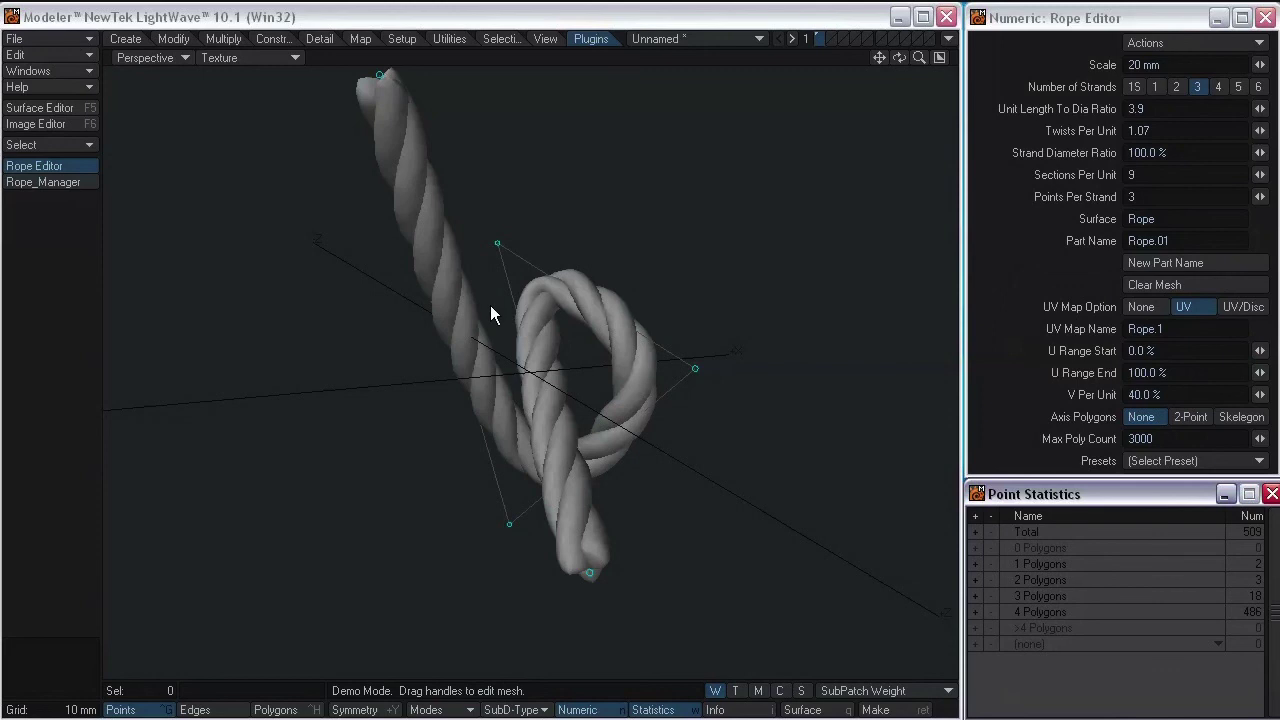
Step: Select the Rope.01 part's polygons (surface Rope, 3 strands) with Rope Manager
{"action": "left_click", "coordinate": [57, 181]}
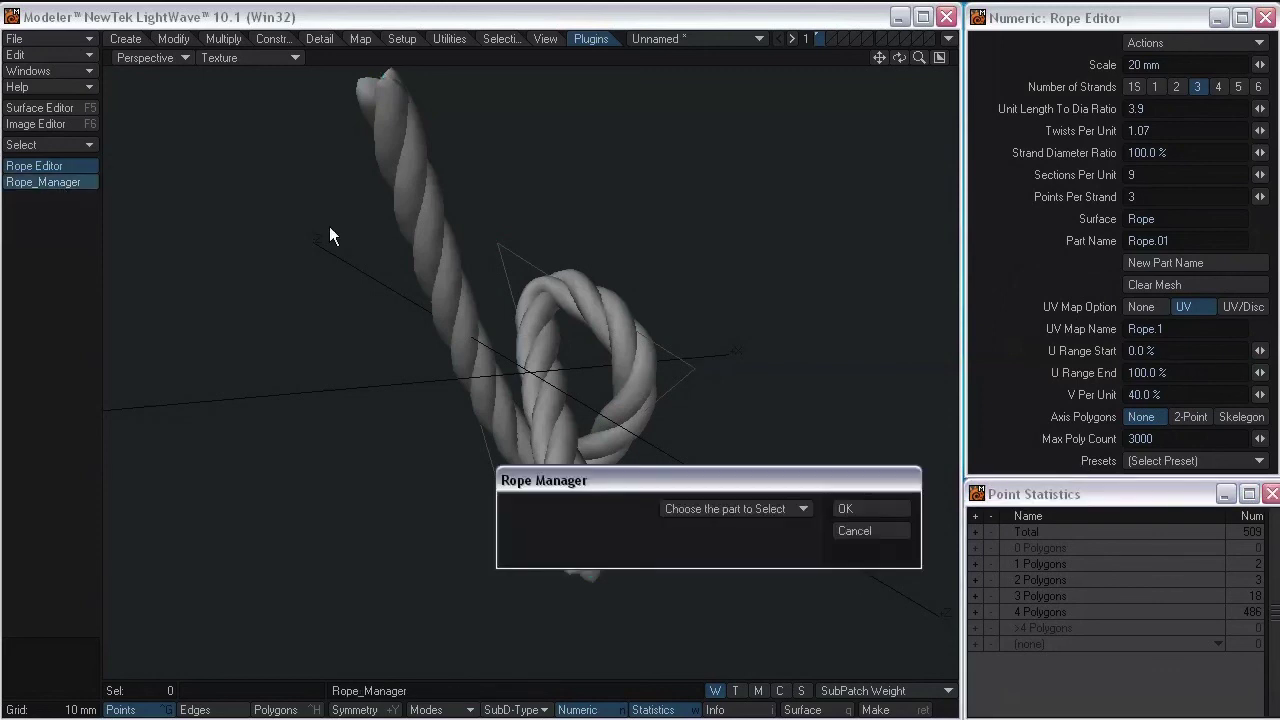
{"action": "left_click", "coordinate": [748, 509]}
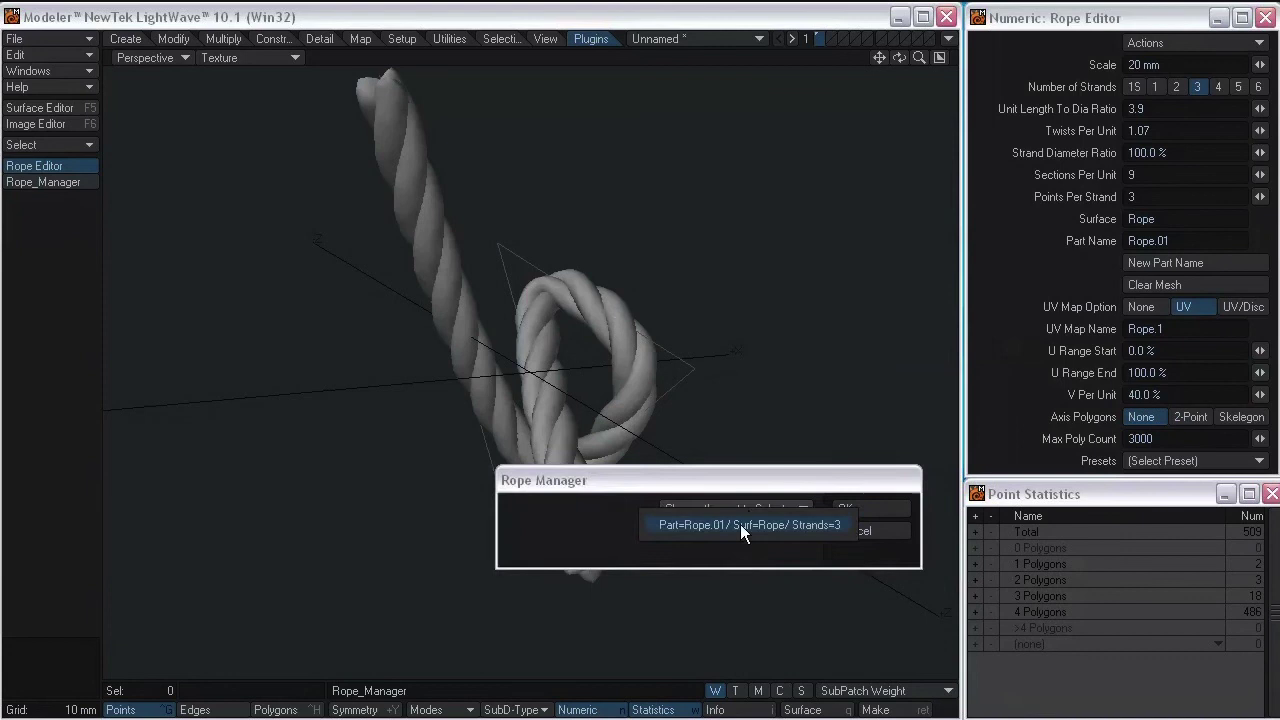
{"action": "left_click", "coordinate": [740, 524]}
{"action": "left_click", "coordinate": [744, 512]}
{"action": "left_click", "coordinate": [741, 526]}
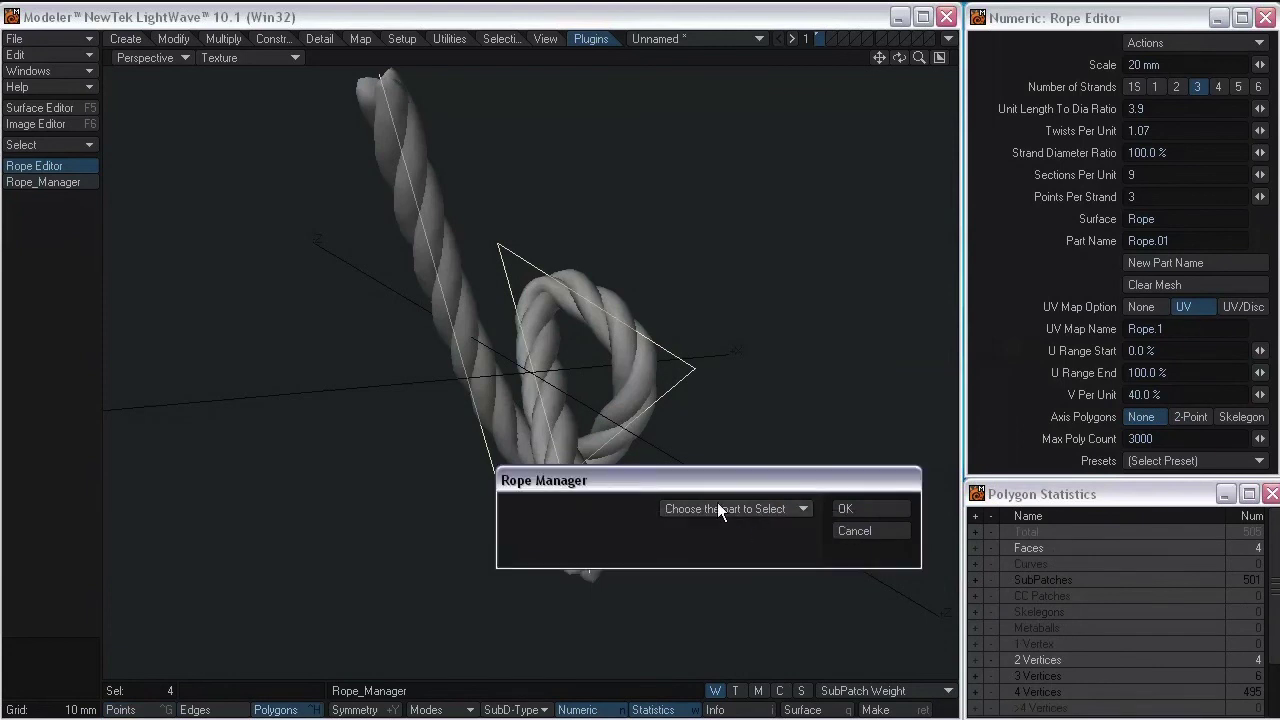
{"action": "left_click", "coordinate": [743, 508]}
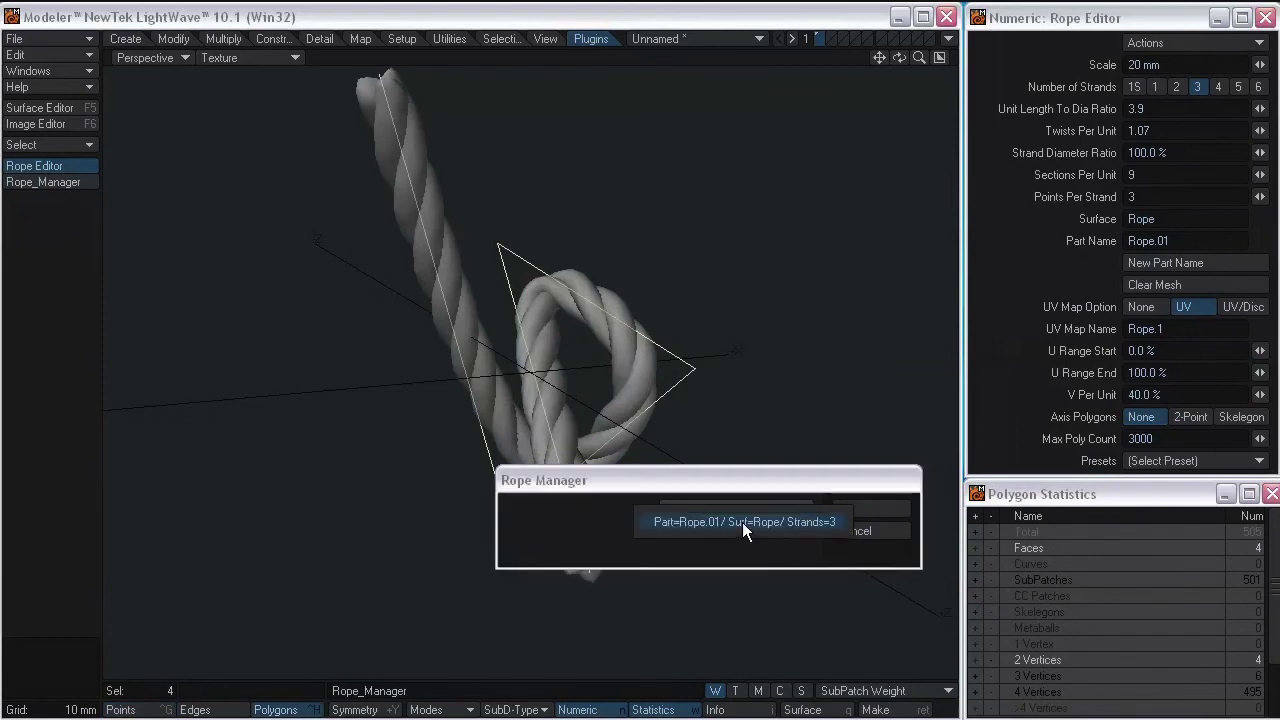
{"action": "left_click", "coordinate": [749, 520]}
{"action": "left_click", "coordinate": [881, 510]}
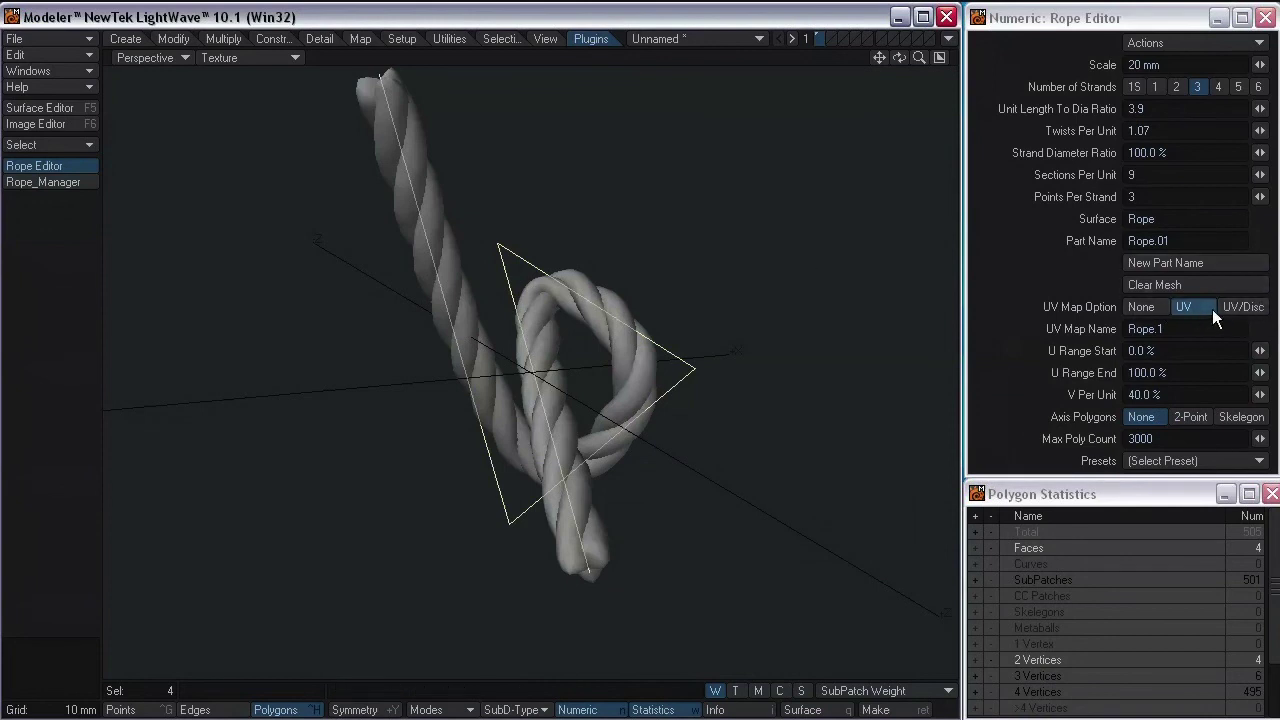
Step: Try the Skelegon option for the rope's axis polygons and return the option to None
{"action": "left_click_drag", "start_coordinate": [737, 434], "coordinate": [582, 334], "text": "alt"}
{"action": "left_click_drag", "start_coordinate": [451, 368], "coordinate": [600, 457], "text": "alt"}
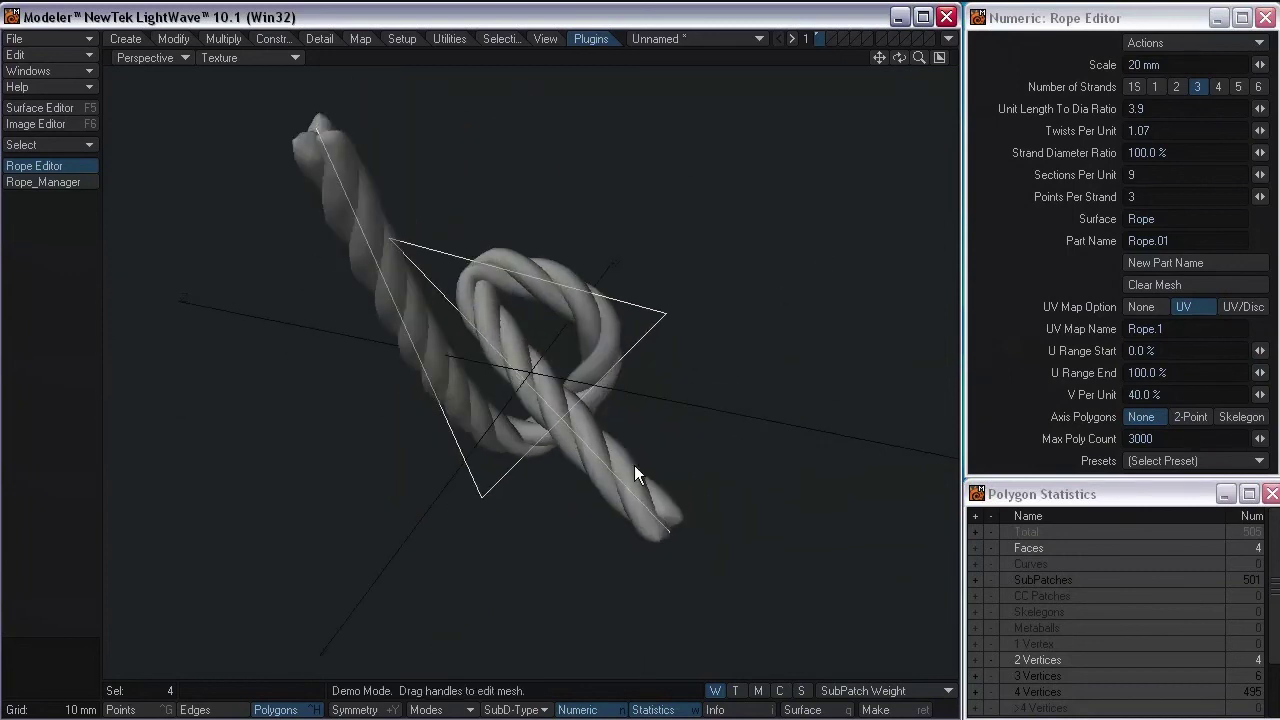
{"action": "left_click_drag", "start_coordinate": [623, 466], "coordinate": [560, 418], "text": "alt"}
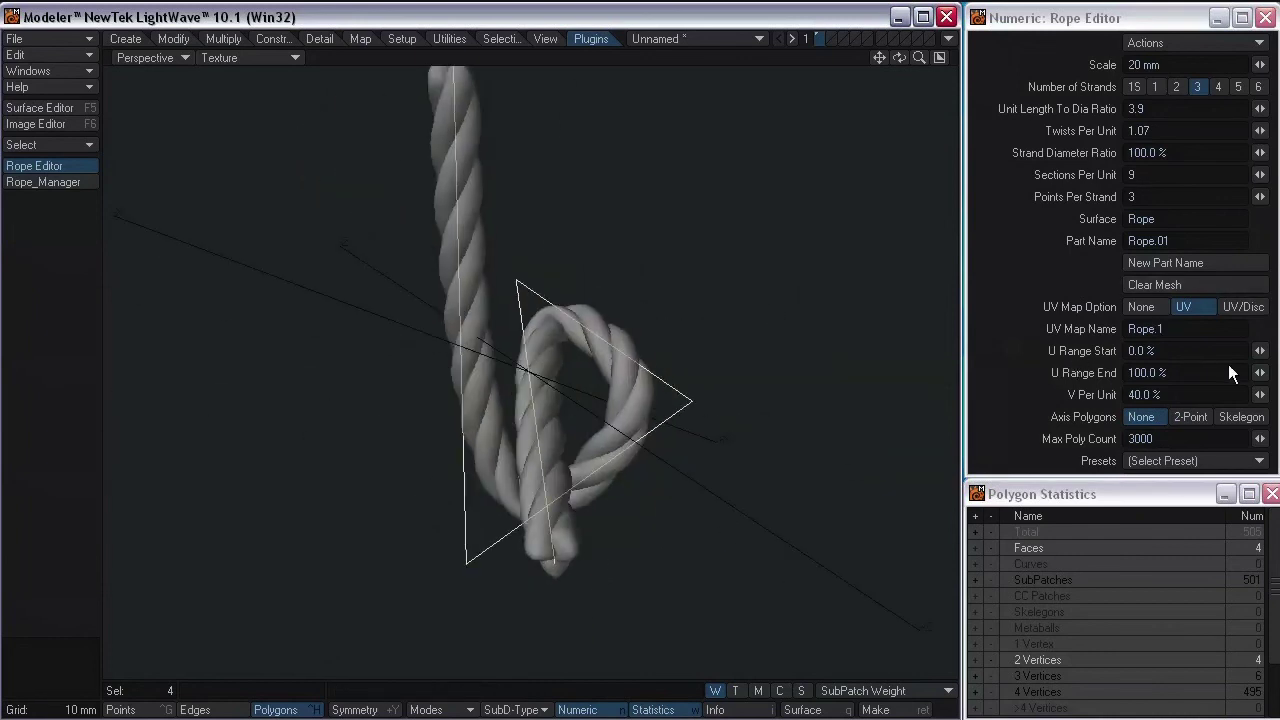
{"action": "left_click", "coordinate": [1246, 418]}
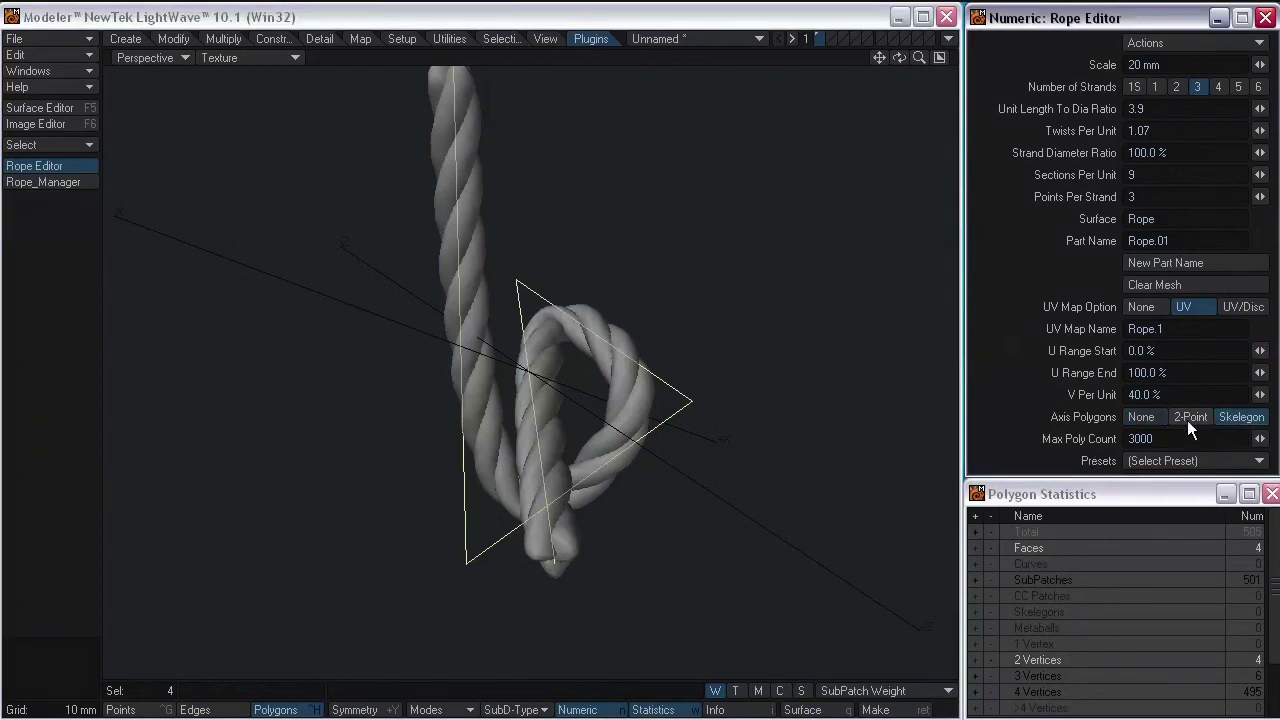
{"action": "left_click_drag", "start_coordinate": [690, 401], "coordinate": [687, 396]}
{"action": "left_click_drag", "start_coordinate": [930, 405], "coordinate": [720, 310], "text": "alt"}
{"action": "left_click", "coordinate": [1243, 417]}
{"action": "left_click_drag", "start_coordinate": [860, 330], "coordinate": [406, 366], "text": "alt"}
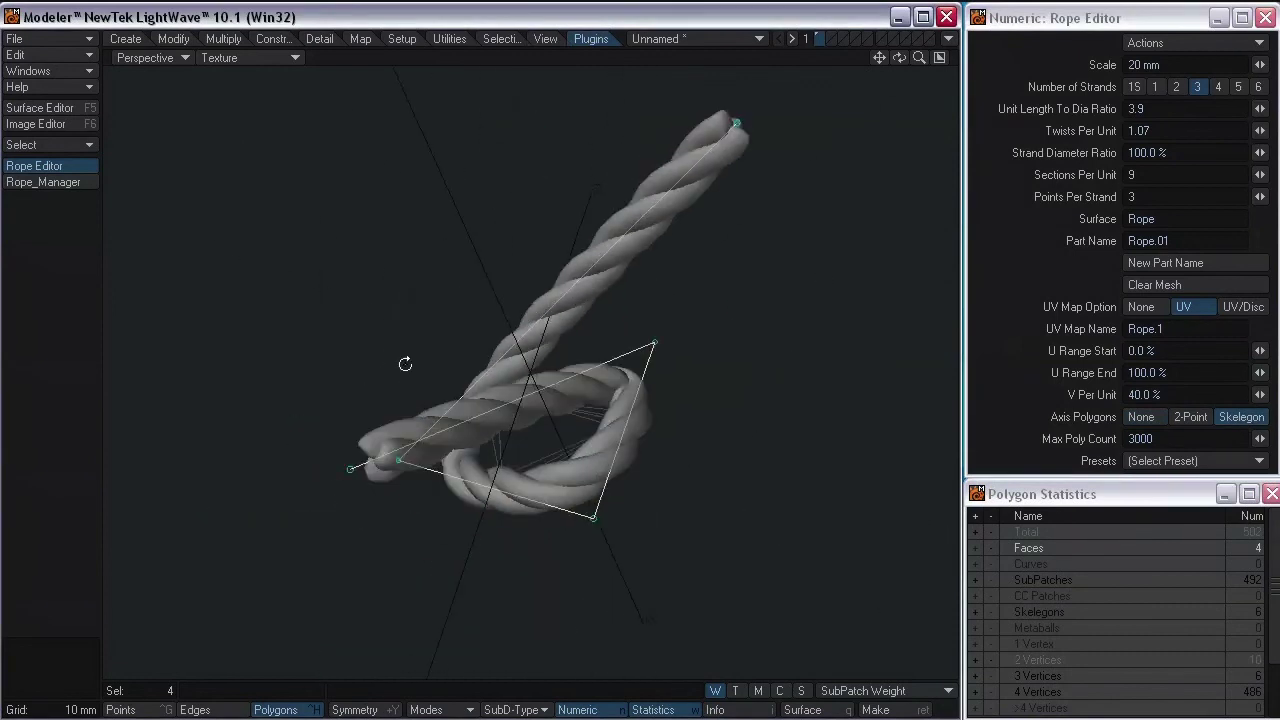
{"action": "left_click", "coordinate": [1141, 417]}
{"action": "left_click_drag", "start_coordinate": [592, 466], "coordinate": [640, 230], "text": "alt"}
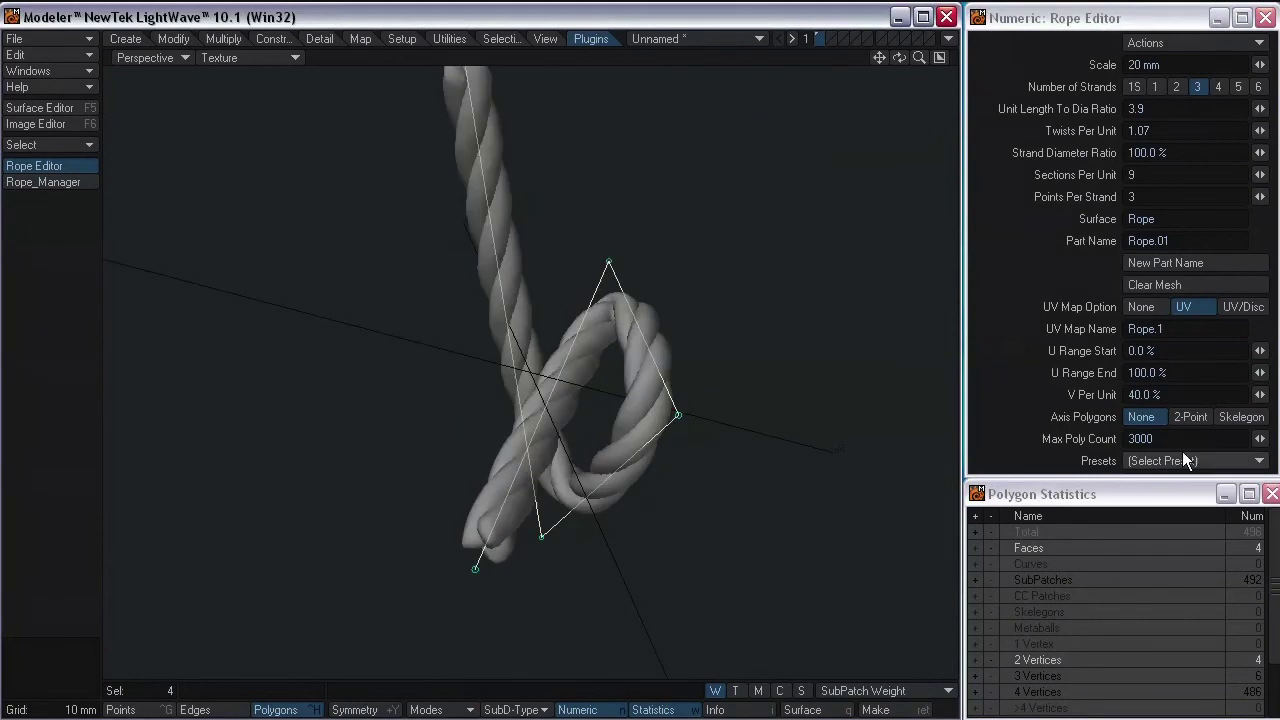
Step: Apply the Rope (Left Hand) preset to the rope
{"action": "left_click", "coordinate": [1187, 459]}
{"action": "left_click", "coordinate": [1165, 468]}
{"action": "left_click", "coordinate": [1165, 460]}
{"action": "left_click", "coordinate": [1163, 491]}
Step: Apply the Steel Cable preset and set the scale to 10 mm
{"action": "left_click", "coordinate": [1166, 460]}
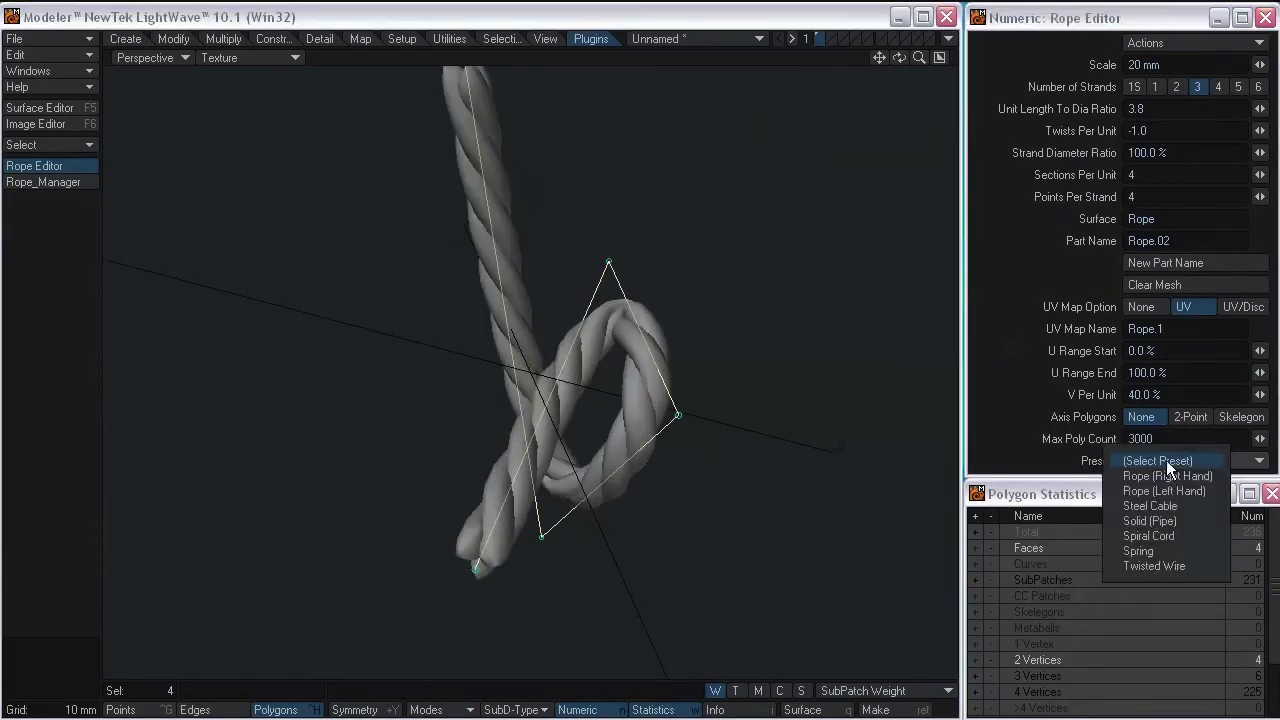
{"action": "left_click", "coordinate": [1160, 506]}
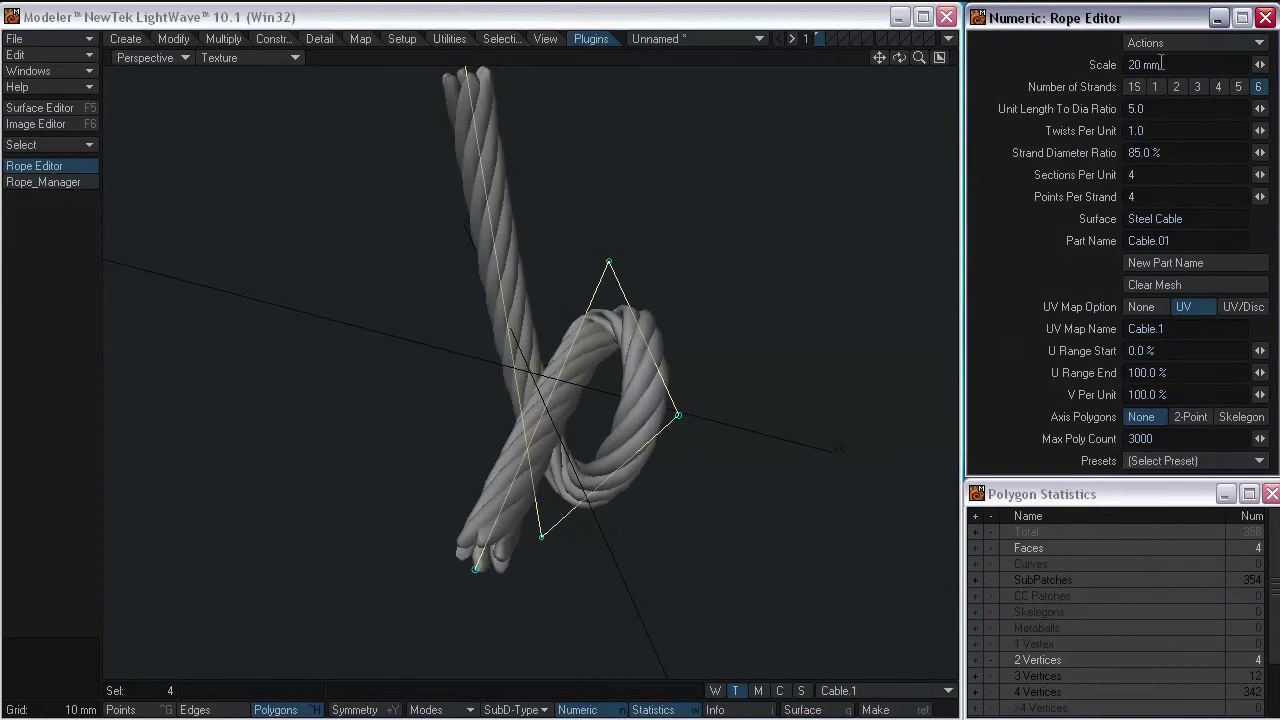
{"action": "type", "text": "10"}
{"action": "key", "text": "Tab"}
{"action": "left_click_drag", "start_coordinate": [557, 368], "coordinate": [713, 341], "text": "alt"}
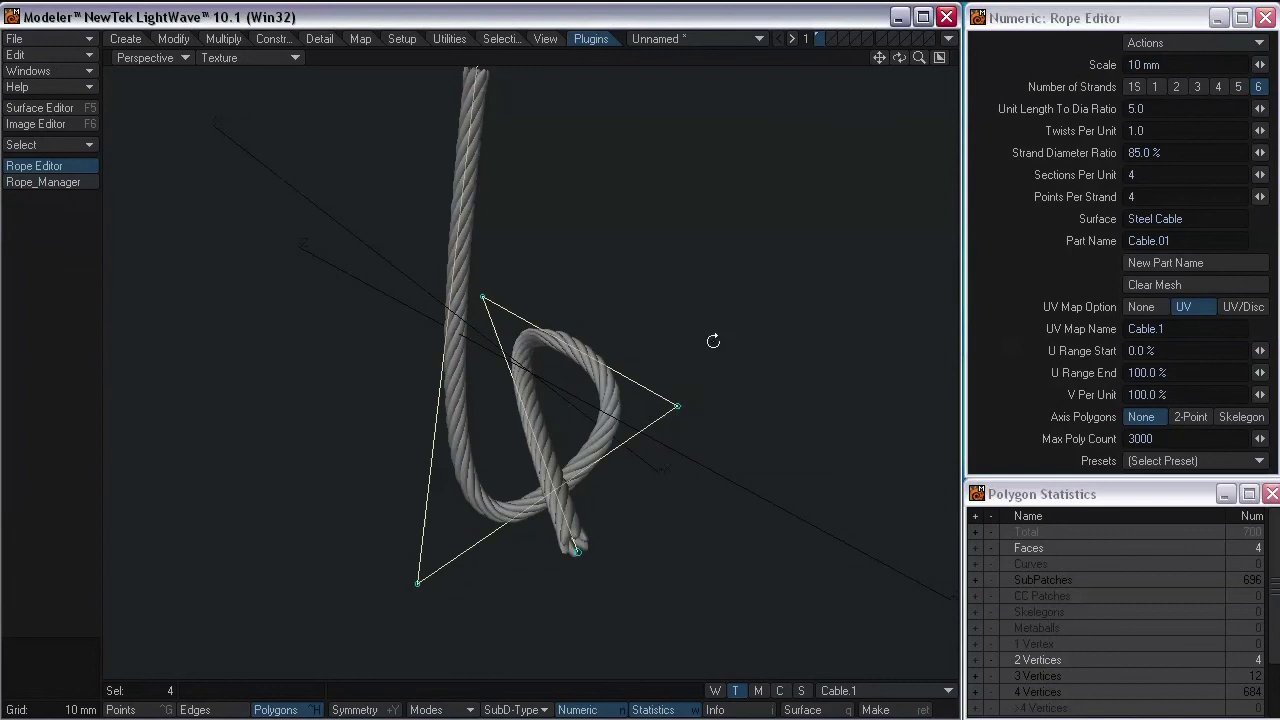
Step: Try the Solid (Pipe) preset and the Spiral Cord preset on the guide polygons
{"action": "left_click", "coordinate": [1152, 459]}
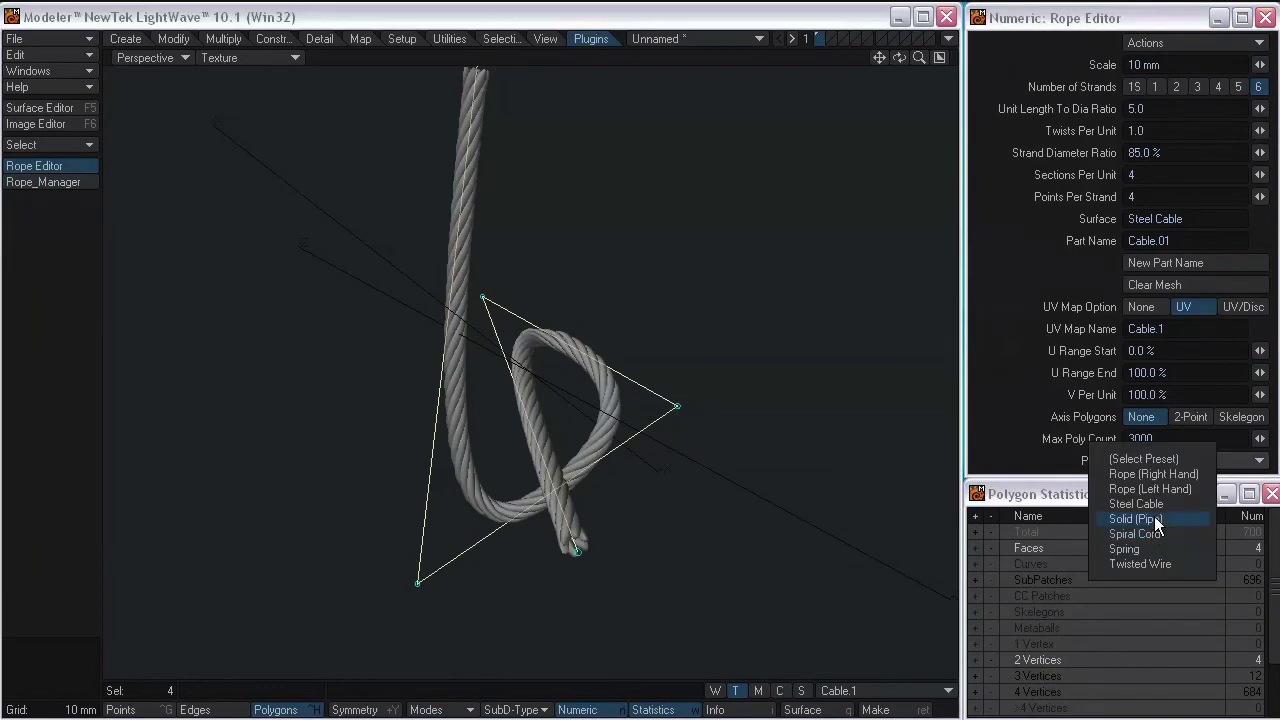
{"action": "left_click", "coordinate": [1157, 519]}
{"action": "left_click", "coordinate": [1160, 462]}
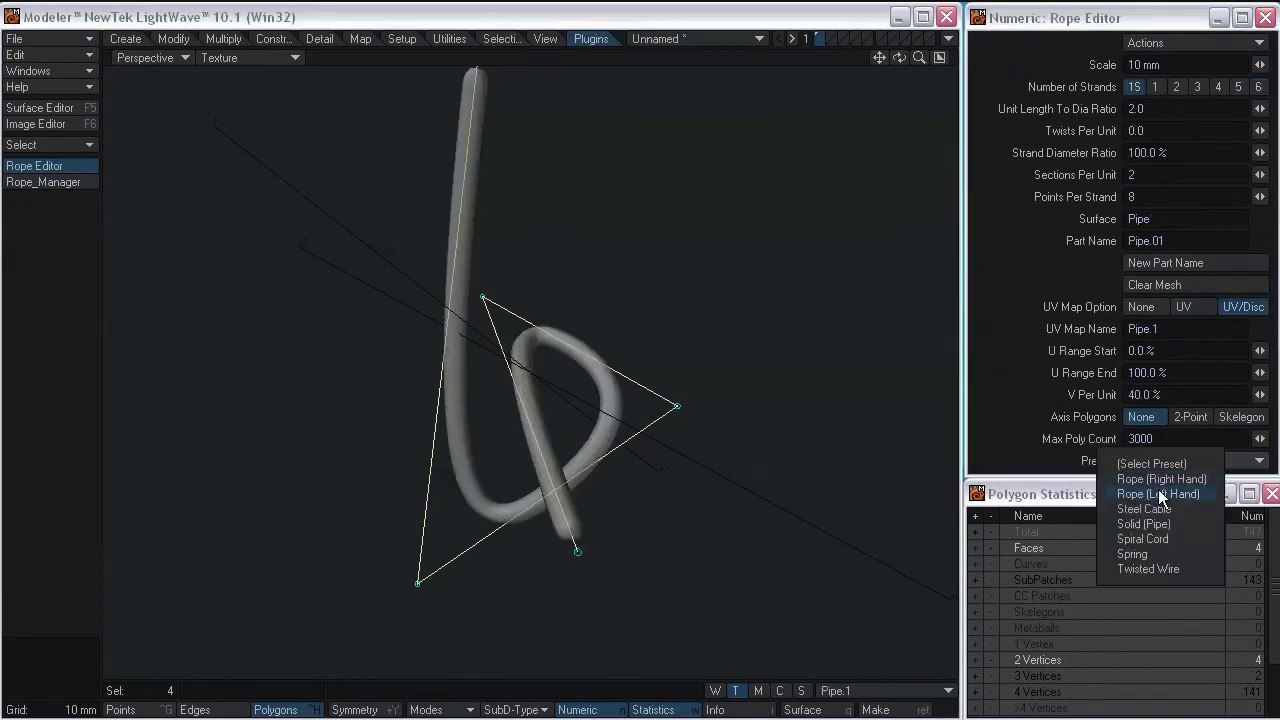
{"action": "left_click", "coordinate": [1158, 539]}
{"action": "left_click_drag", "start_coordinate": [580, 364], "coordinate": [887, 374], "text": "alt"}
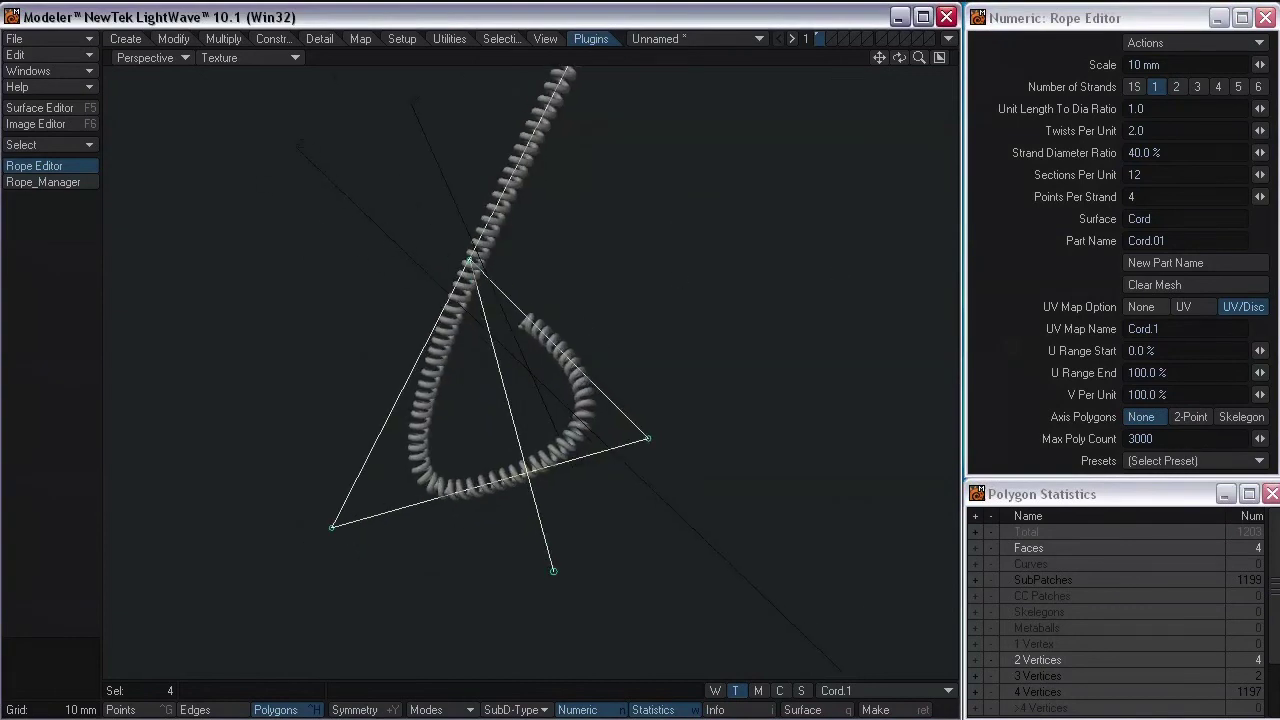
Step: Try the Spring preset on the guide polygons
{"action": "left_click", "coordinate": [1176, 460]}
{"action": "left_click", "coordinate": [1148, 548]}
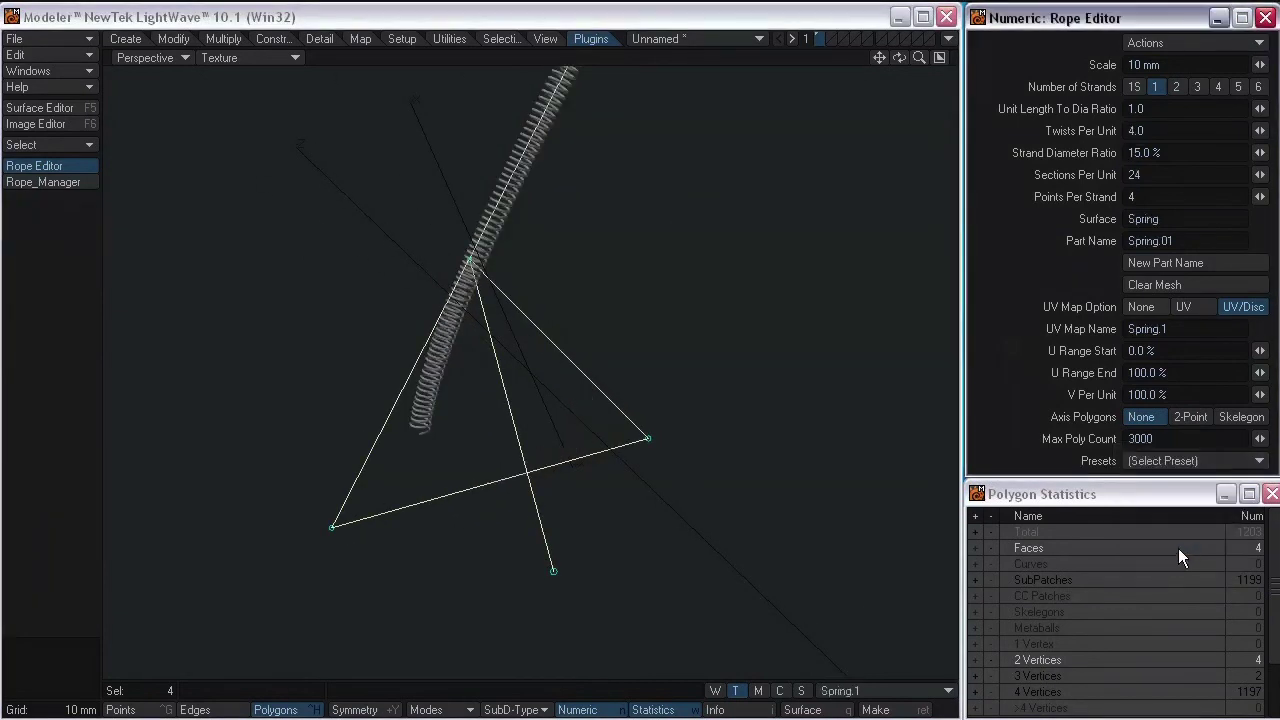
{"action": "left_click_drag", "start_coordinate": [534, 277], "coordinate": [416, 277], "text": "alt"}
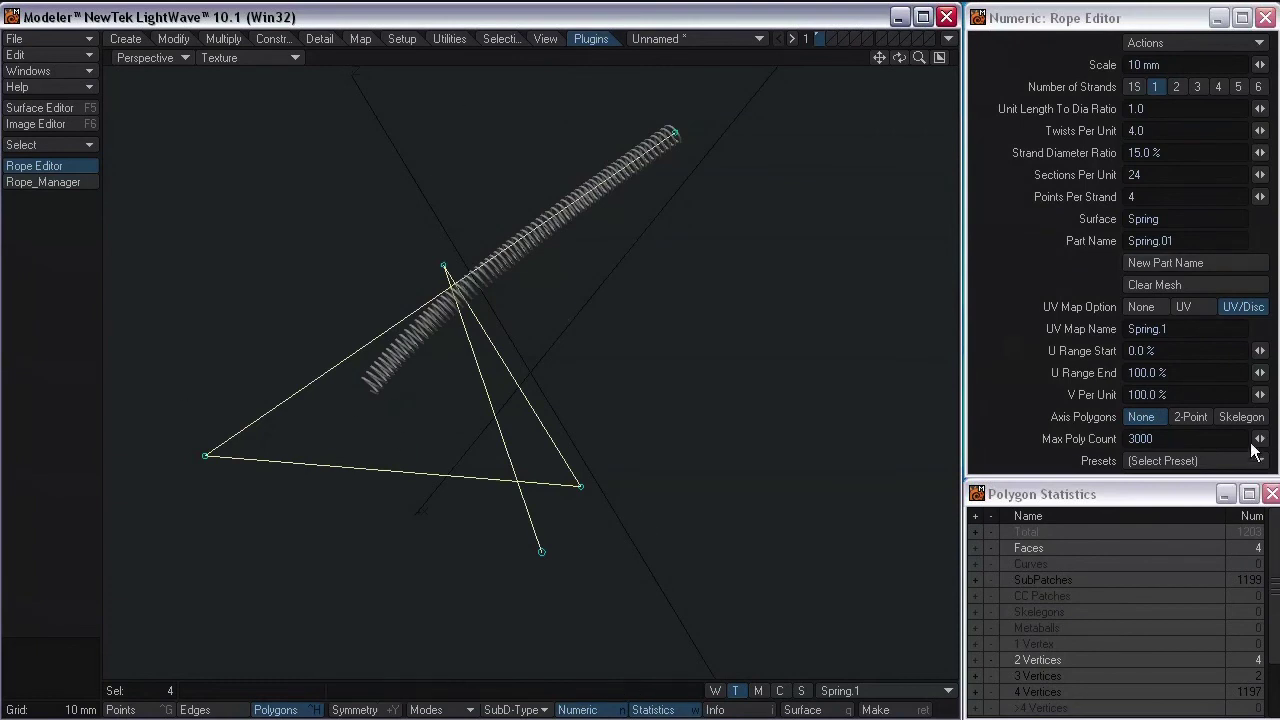
Step: Apply the Twisted Wire preset and reduce the strand diameter ratio to 43%
{"action": "left_click", "coordinate": [1218, 460]}
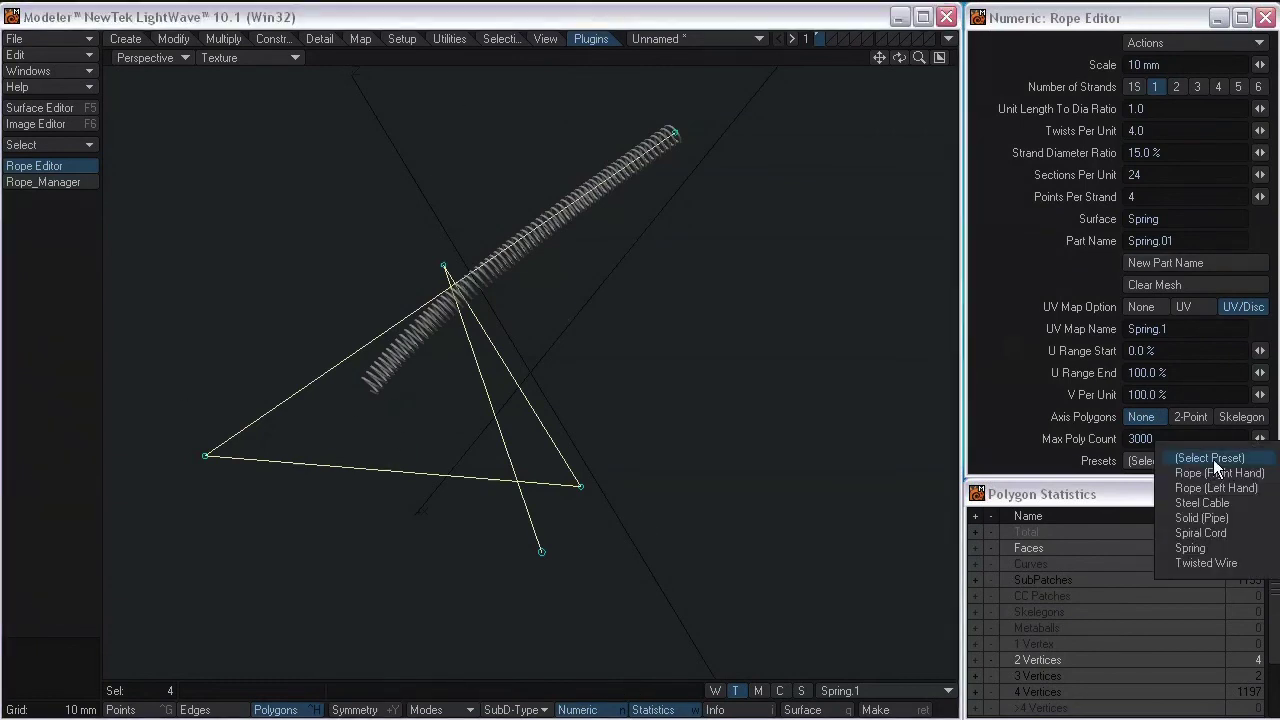
{"action": "left_click", "coordinate": [1190, 564]}
{"action": "left_click_drag", "start_coordinate": [777, 346], "coordinate": [743, 303], "text": "alt"}
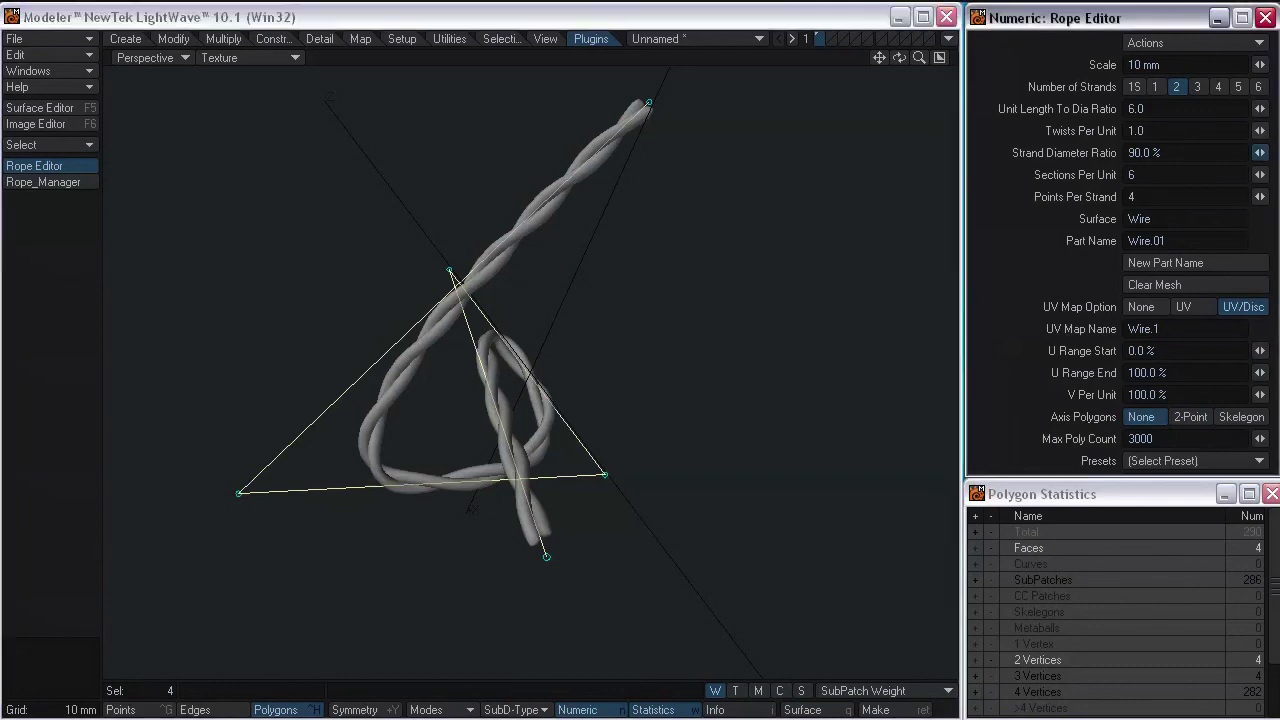
{"action": "left_click_drag", "start_coordinate": [1260, 152], "coordinate": [1232, 152]}
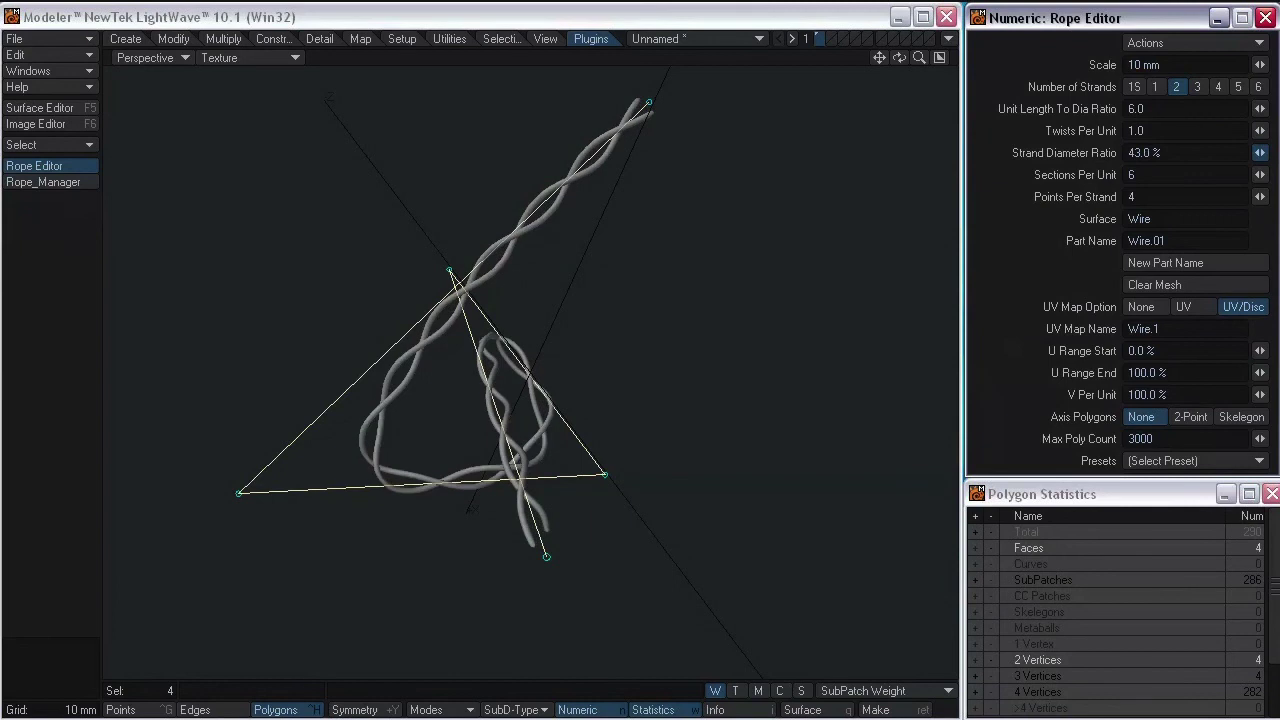